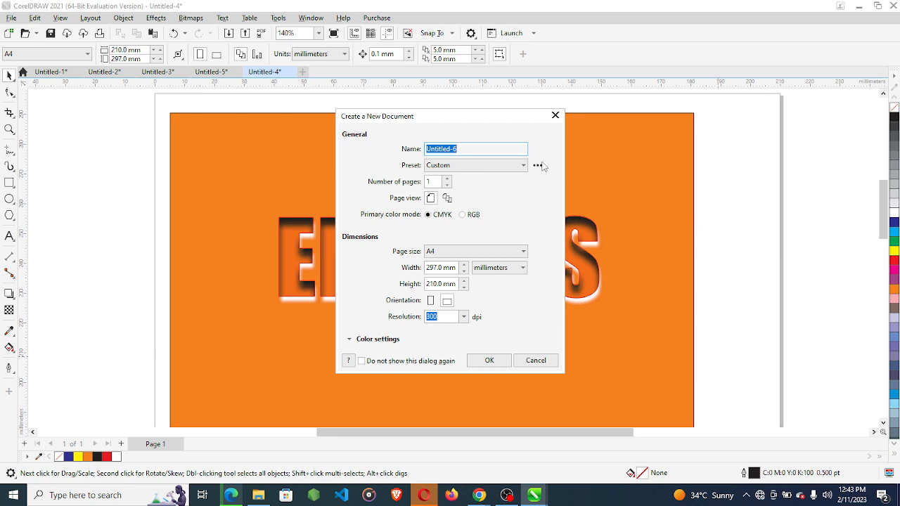
Name the new document EMBOSS in place of the default title
{"action": "left_click", "coordinate": [505, 150]}
{"action": "key", "text": "BackSpace"}
{"action": "key", "text": "BackSpace"}
{"action": "key", "text": "BackSpace"}
{"action": "key", "text": "BackSpace"}
{"action": "key", "text": "BackSpace"}
{"action": "key", "text": "BackSpace"}
{"action": "key", "text": "BackSpace"}
{"action": "key", "text": "BackSpace"}
{"action": "key", "text": "BackSpace"}
{"action": "key", "text": "BackSpace"}
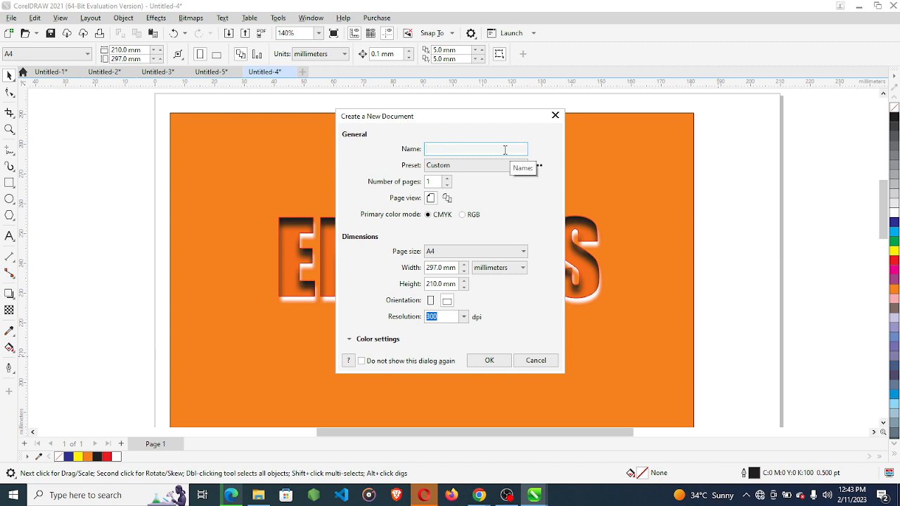
{"action": "type", "text": "eEMBOSS"}
{"action": "key", "text": "BackSpace"}
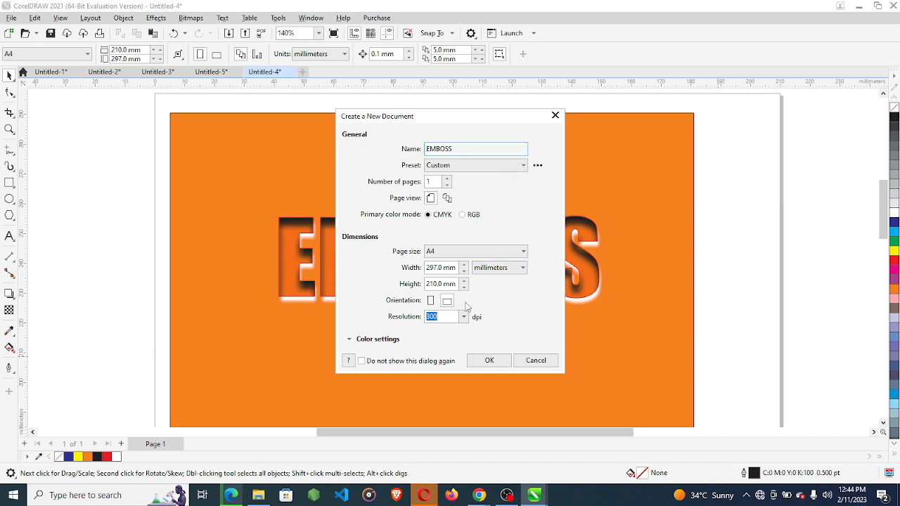
Create the document in landscape orientation at 297 × 210 mm
{"action": "left_click", "coordinate": [447, 302]}
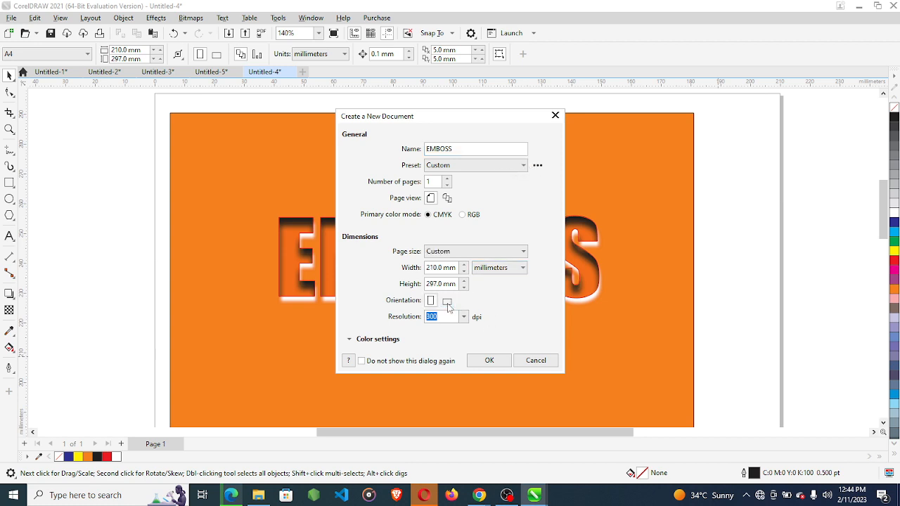
{"action": "left_click", "coordinate": [447, 302]}
{"action": "left_click", "coordinate": [488, 360]}
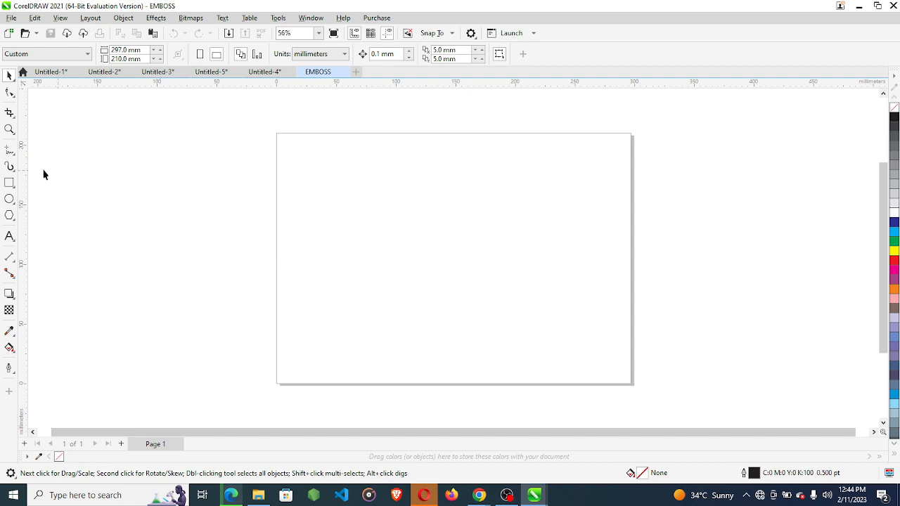
Draw a rectangle about 240 × 140 mm on the page and fill it with orange
{"action": "left_click", "coordinate": [10, 184]}
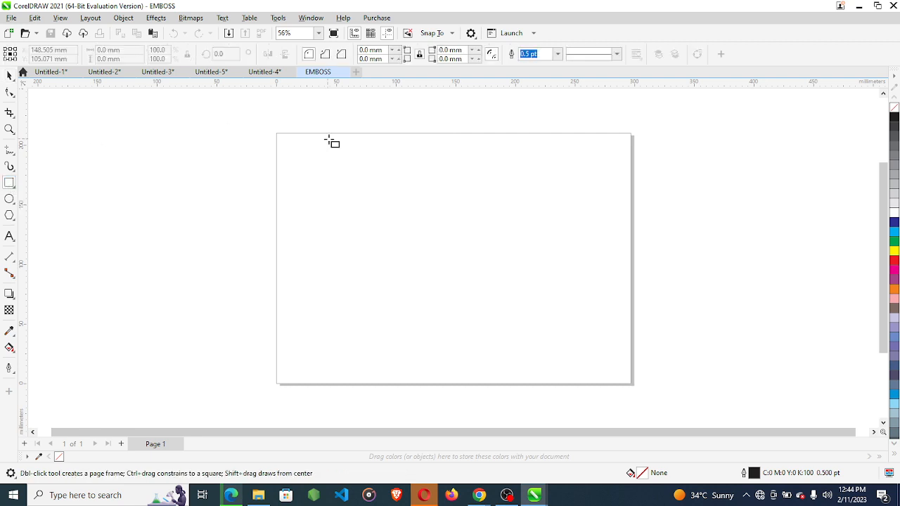
{"action": "left_click_drag", "start_coordinate": [294, 164], "coordinate": [581, 332]}
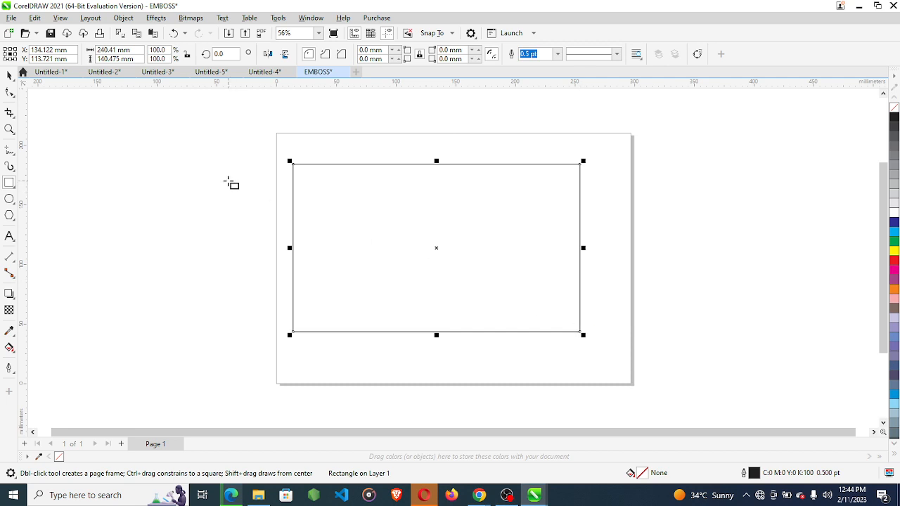
{"action": "left_click", "coordinate": [895, 289]}
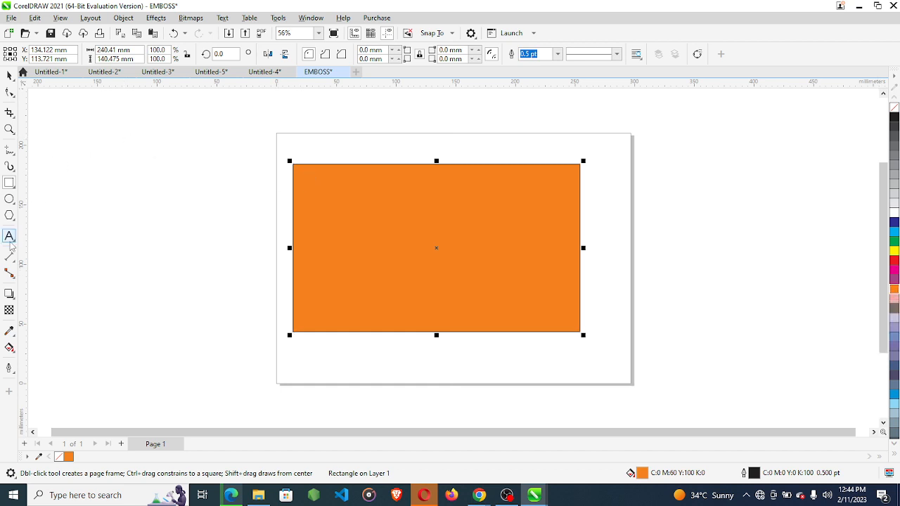
Draw a smaller unfilled rectangle about 178 × 87 mm inside the orange rectangle
{"action": "left_click", "coordinate": [10, 240]}
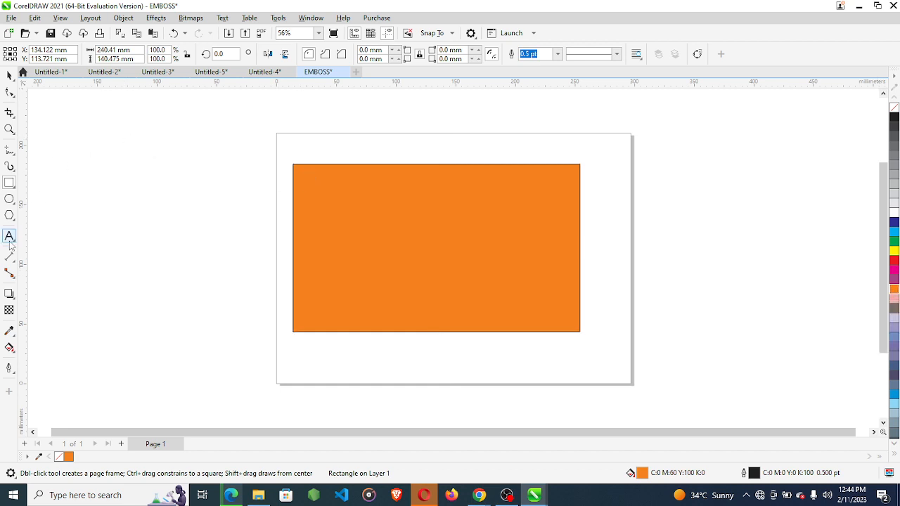
{"action": "left_click", "coordinate": [10, 183]}
{"action": "mouse_move", "coordinate": [322, 193]}
{"action": "left_mouse_down"}
{"action": "mouse_move", "coordinate": [399, 266]}
{"action": "mouse_move", "coordinate": [509, 267]}
{"action": "mouse_move", "coordinate": [539, 291]}
{"action": "mouse_move", "coordinate": [528, 294]}
{"action": "mouse_move", "coordinate": [535, 298]}
{"action": "left_mouse_up"}
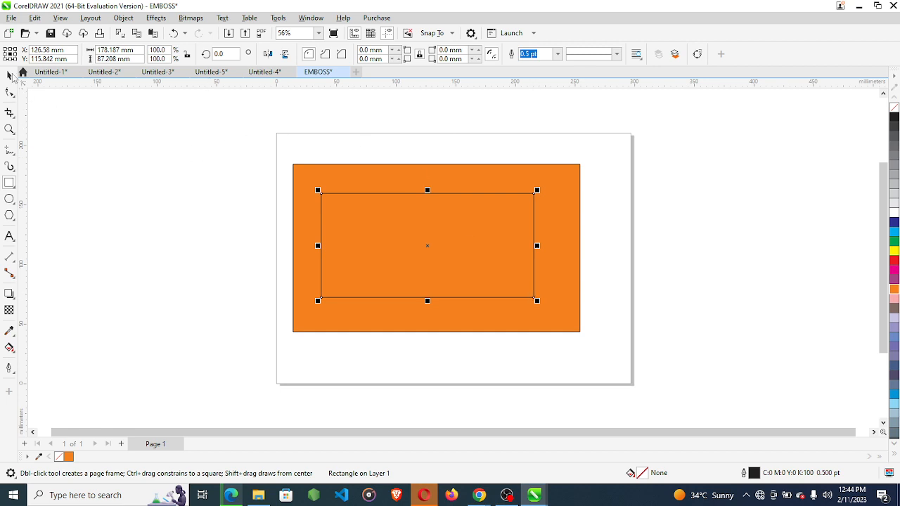
Add the text EMBOSS, move it inside the smaller rectangle and enlarge it to about 164 mm wide
{"action": "left_click", "coordinate": [9, 236]}
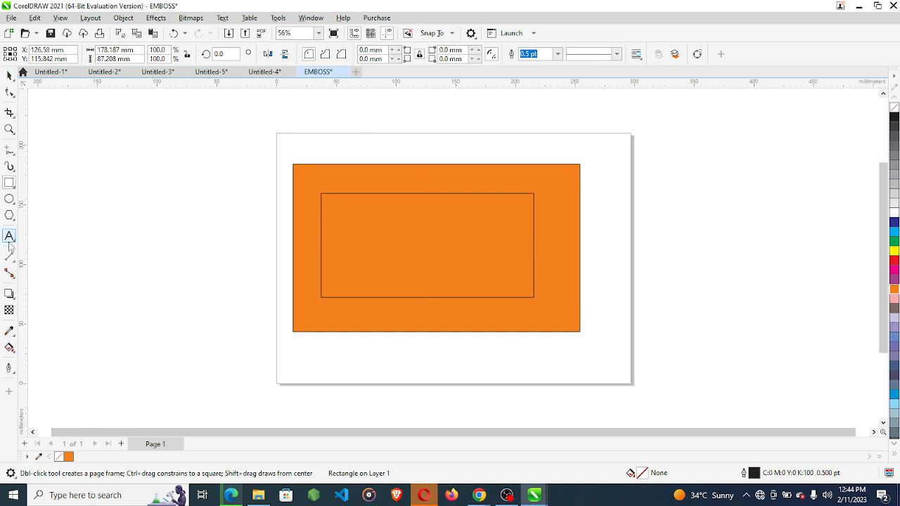
{"action": "left_click", "coordinate": [138, 245]}
{"action": "type", "text": "EM"}
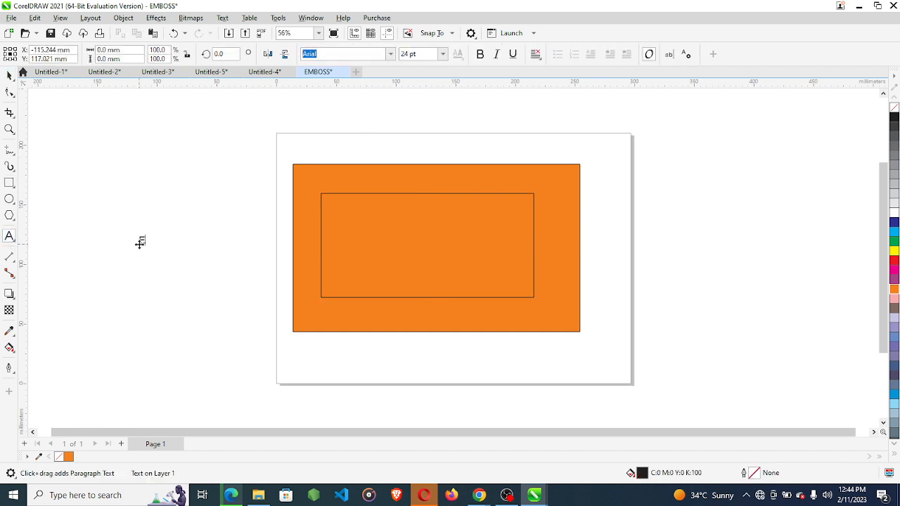
{"action": "type", "text": "BOSS"}
{"action": "left_click_drag", "start_coordinate": [166, 243], "coordinate": [327, 310]}
{"action": "left_click_drag", "start_coordinate": [445, 234], "coordinate": [534, 217]}
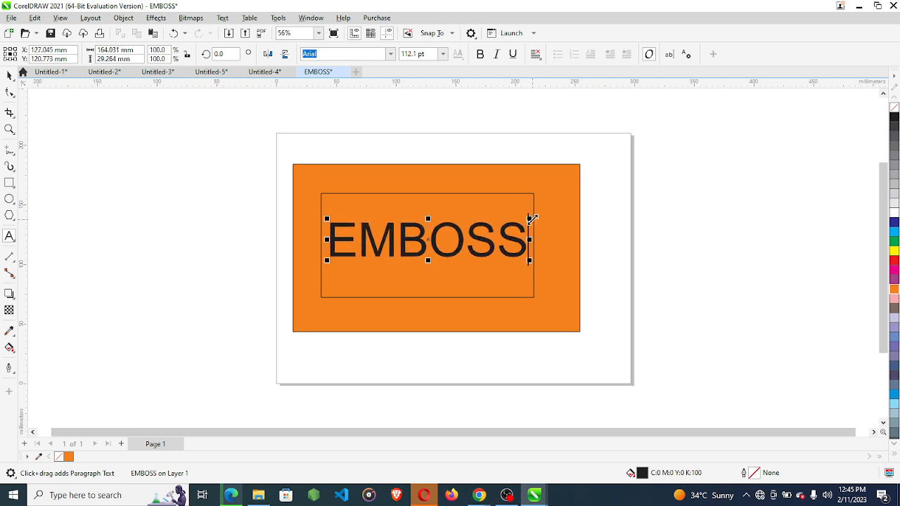
Change the font of the whole EMBOSS text to Impact
{"action": "left_click", "coordinate": [452, 241]}
{"action": "key", "text": "ctrl+a"}
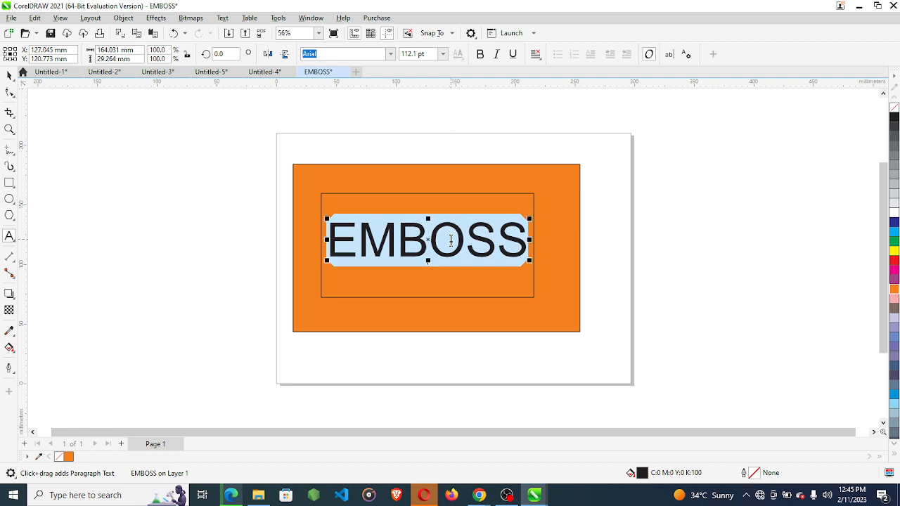
{"action": "left_click", "coordinate": [390, 54]}
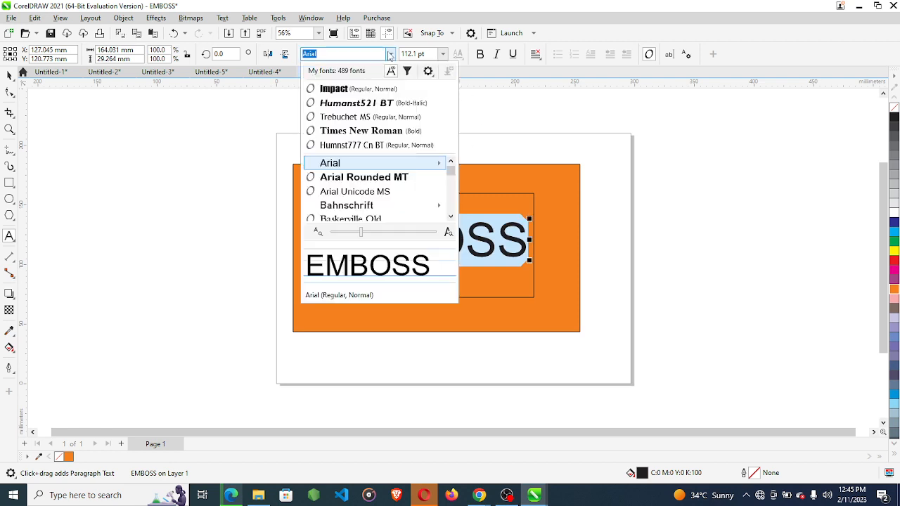
{"action": "left_click", "coordinate": [355, 89]}
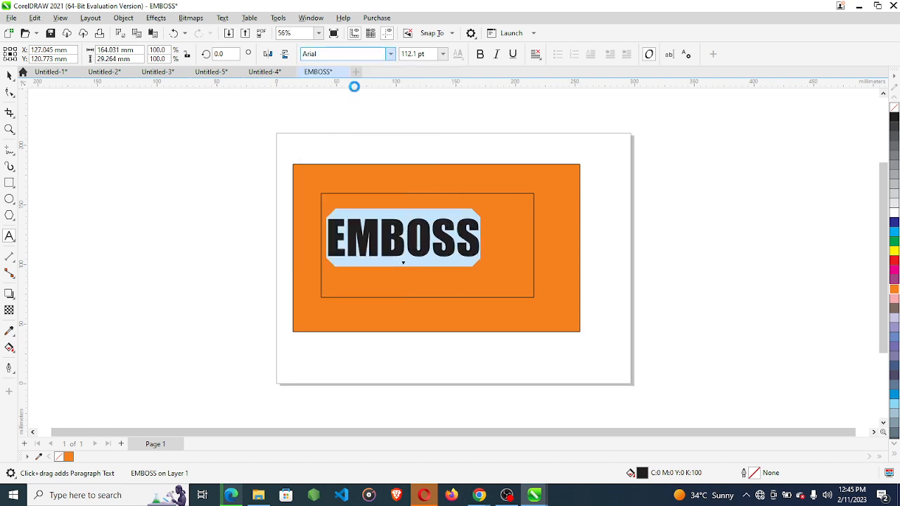
{"action": "left_click", "coordinate": [471, 232]}
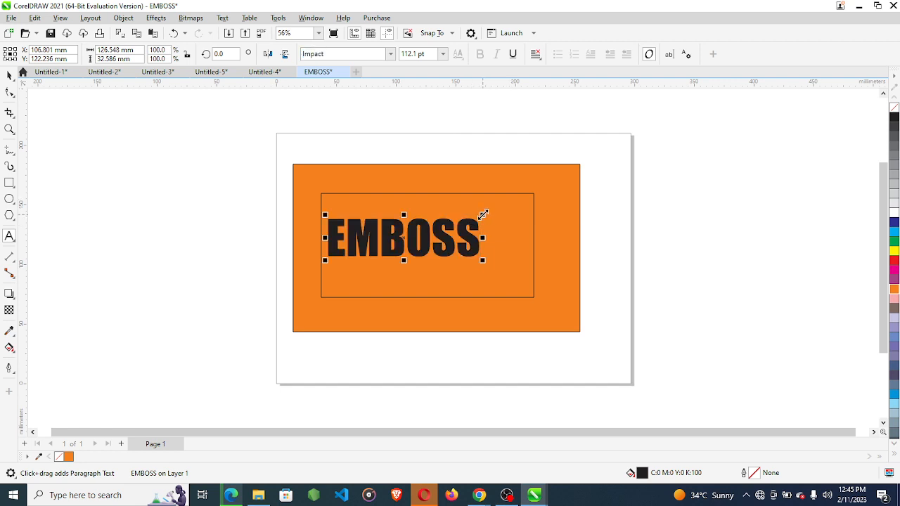
Enlarge the EMBOSS text to about 169 mm wide and centre it within the inner rectangle, nudging it horizontally
{"action": "left_click_drag", "start_coordinate": [483, 215], "coordinate": [535, 195]}
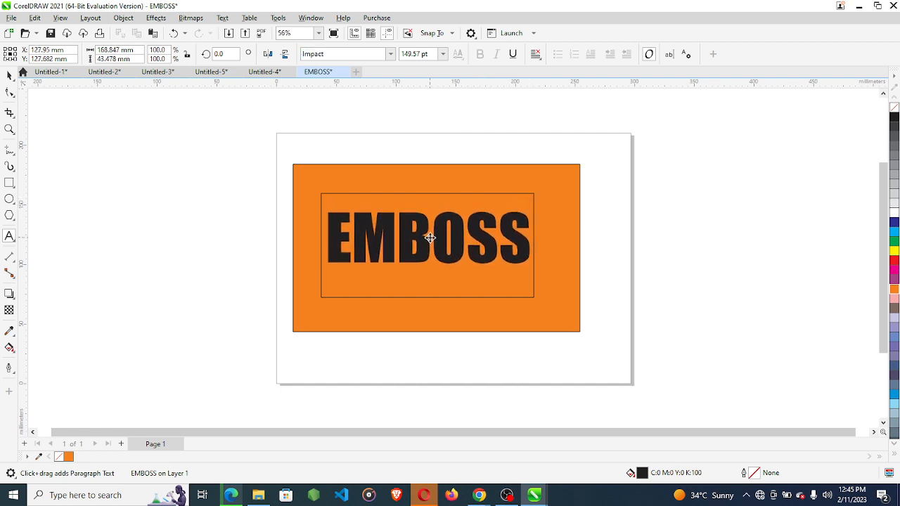
{"action": "left_click_drag", "start_coordinate": [429, 238], "coordinate": [432, 243]}
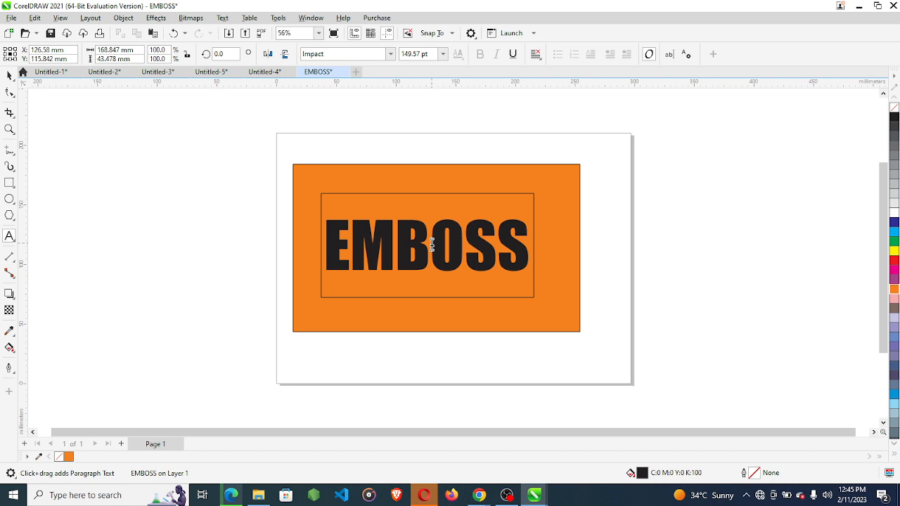
{"action": "key", "text": "ctrl+space"}
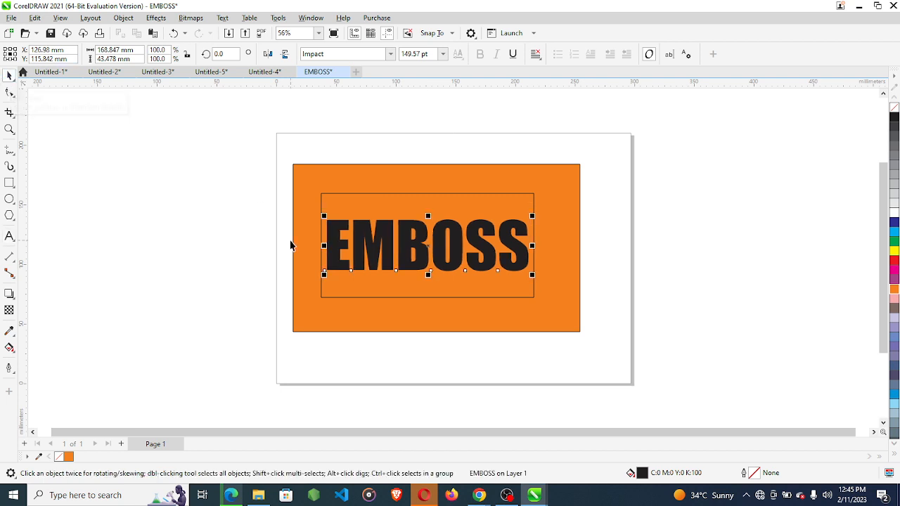
{"action": "key", "text": "Right"}
{"action": "key", "text": "Right"}
{"action": "key", "text": "Right"}
{"action": "key", "text": "Right"}
{"action": "key", "text": "Right"}
{"action": "key", "text": "Left"}
{"action": "key", "text": "Left"}
{"action": "key", "text": "Left"}
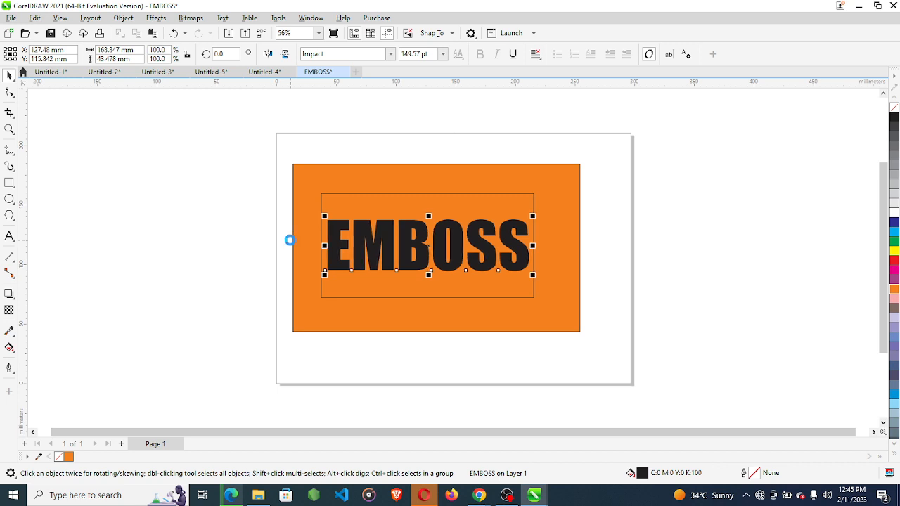
{"action": "left_click", "coordinate": [213, 254]}
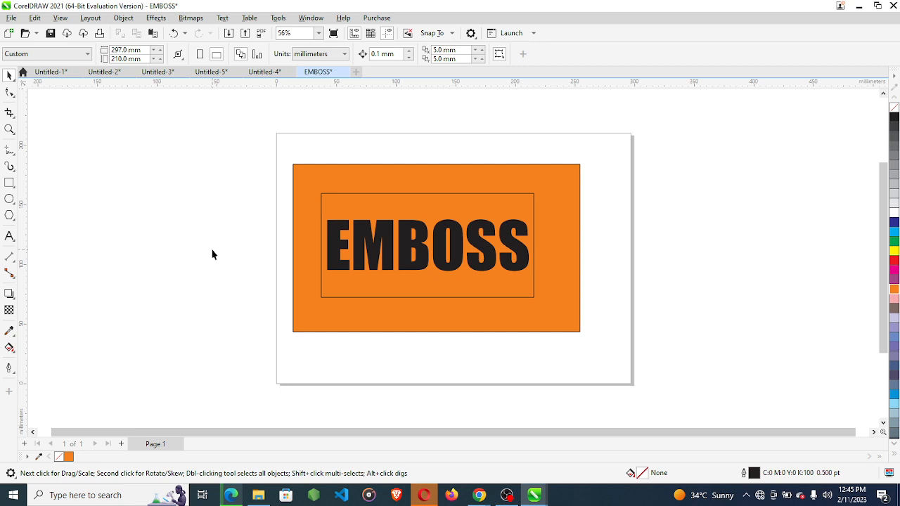
Convert the EMBOSS text to curves
{"action": "left_click", "coordinate": [388, 247]}
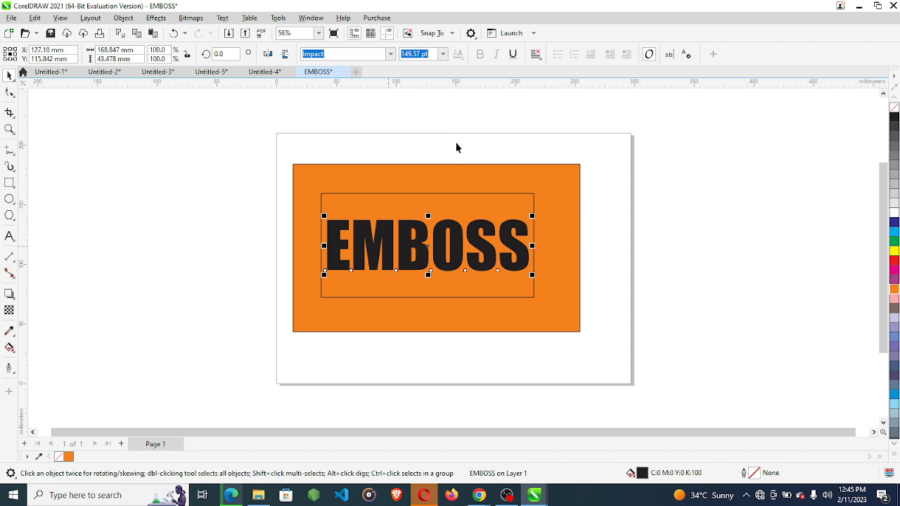
{"action": "left_click", "coordinate": [192, 18]}
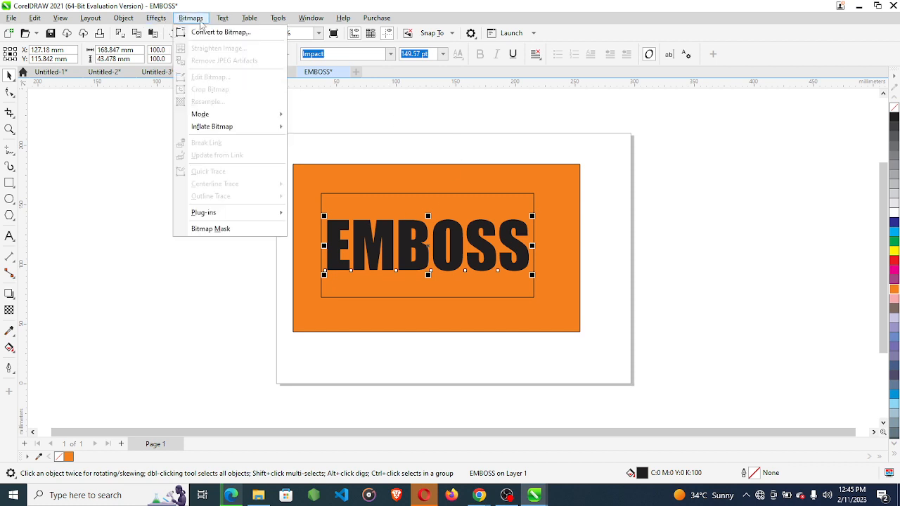
{"action": "mouse_move", "coordinate": [123, 18]}
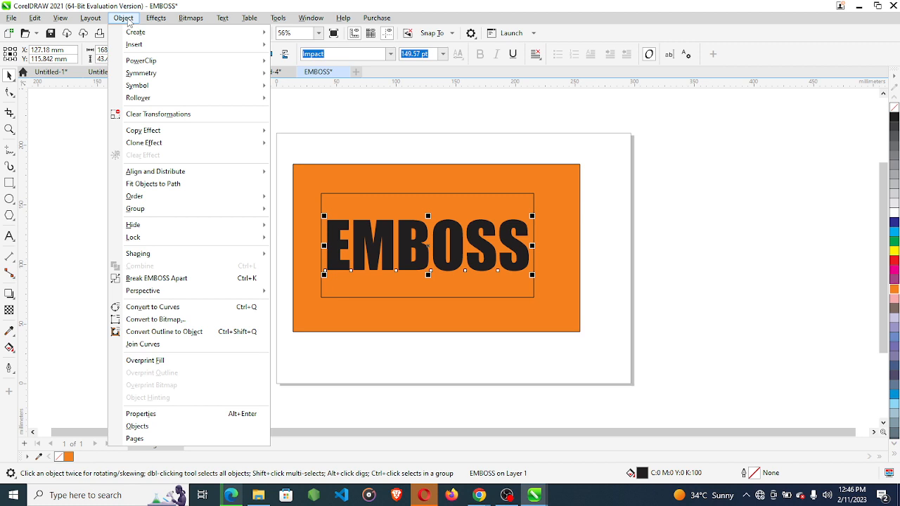
{"action": "left_click", "coordinate": [152, 308]}
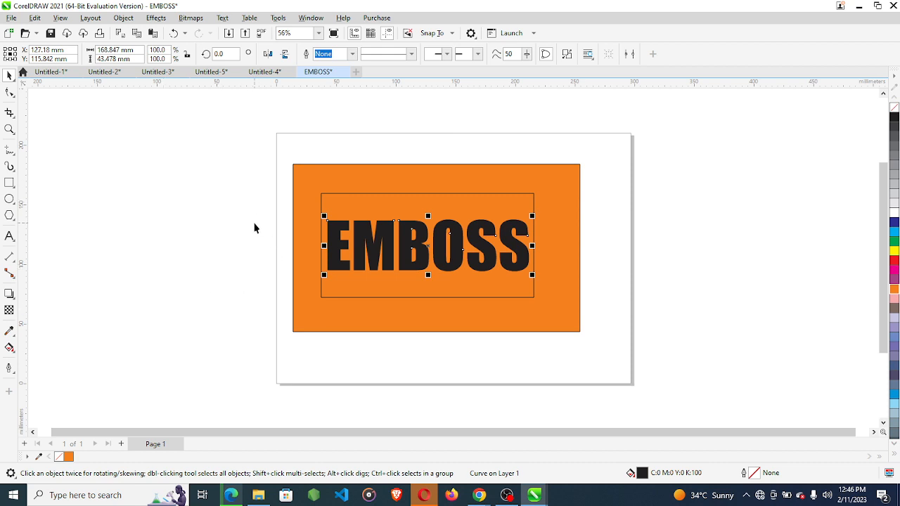
Trim the inner rectangle with the EMBOSS lettering
{"action": "left_click_drag", "start_coordinate": [251, 177], "coordinate": [573, 326]}
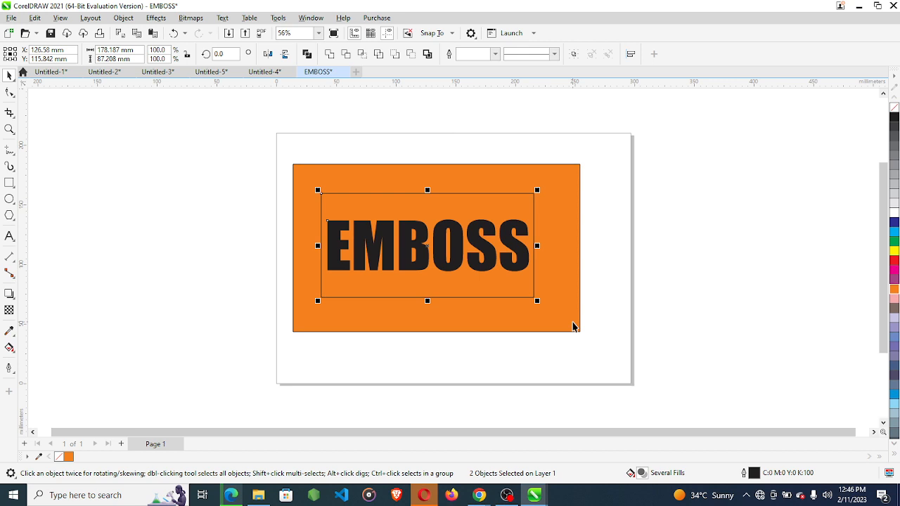
{"action": "left_click", "coordinate": [346, 55]}
{"action": "left_click", "coordinate": [710, 257]}
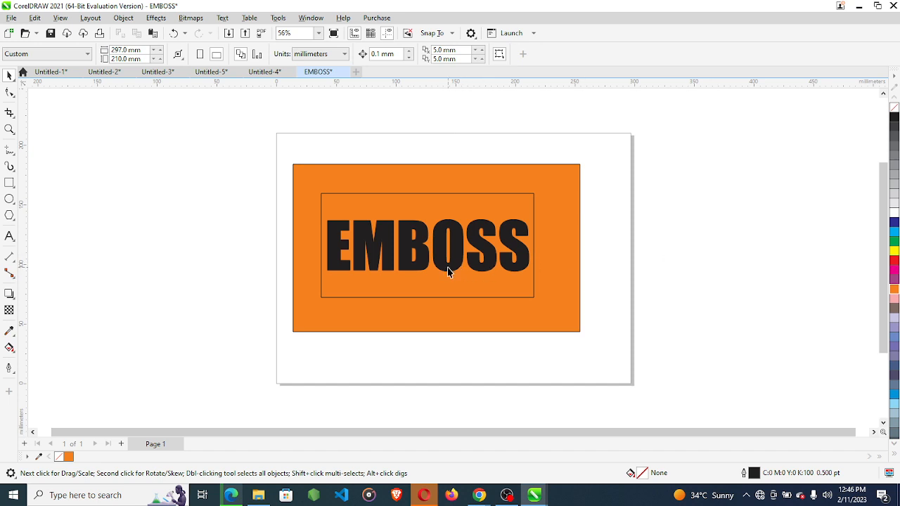
Place three copies of the EMBOSS lettering stacked one below another beside the page
{"action": "left_click_drag", "start_coordinate": [448, 273], "coordinate": [751, 257]}
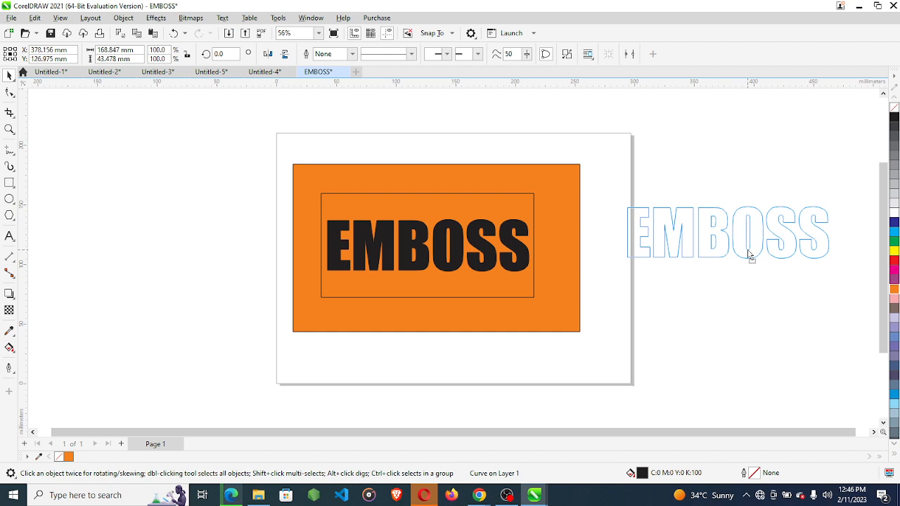
{"action": "right_click", "coordinate": [748, 251]}
{"action": "left_click_drag", "start_coordinate": [748, 252], "coordinate": [747, 250]}
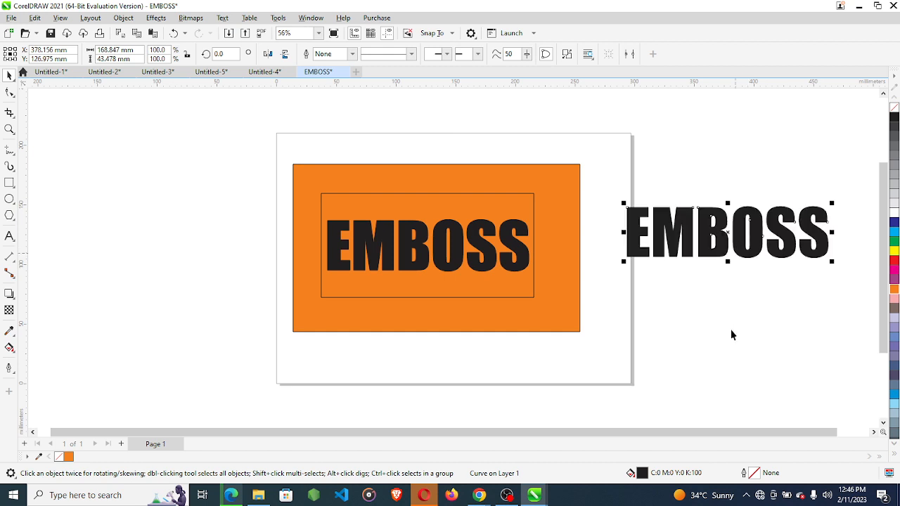
{"action": "left_click_drag", "start_coordinate": [720, 232], "coordinate": [703, 355]}
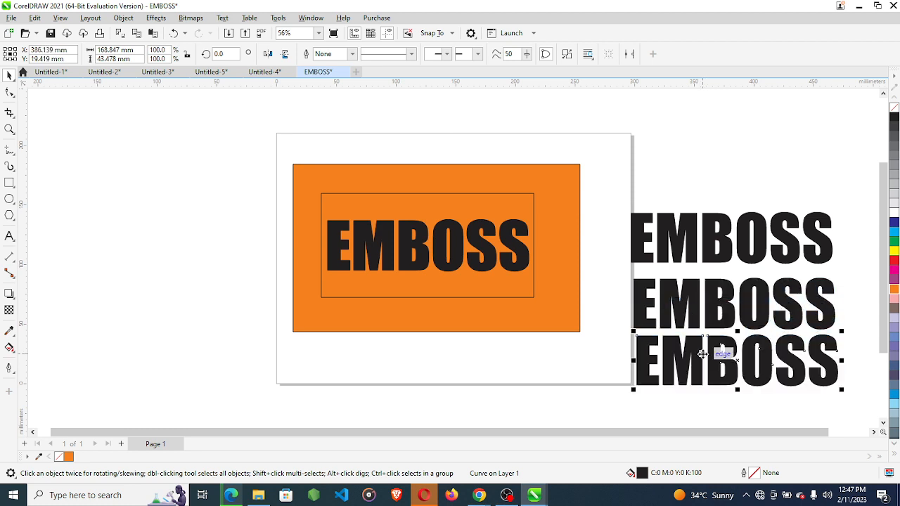
{"action": "left_click", "coordinate": [699, 155]}
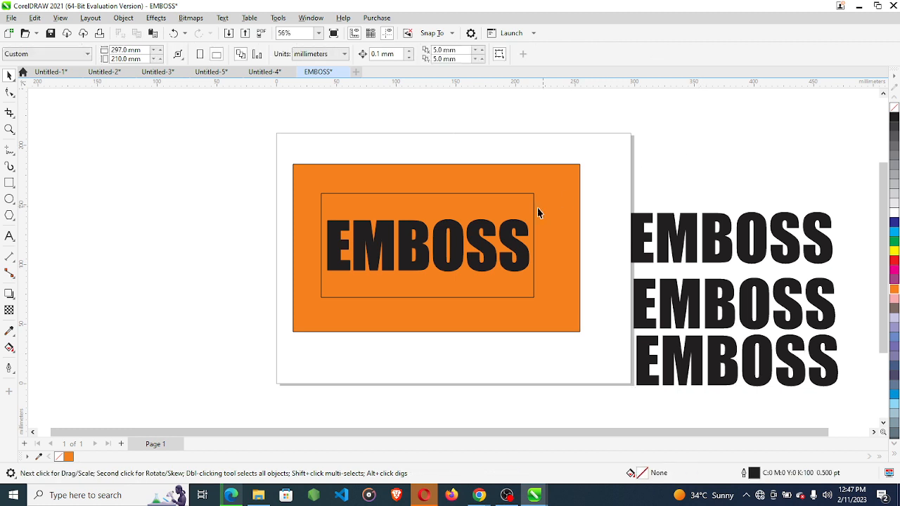
Remove the fill from the original EMBOSS lettering inside the trimmed rectangle
{"action": "left_click", "coordinate": [485, 252]}
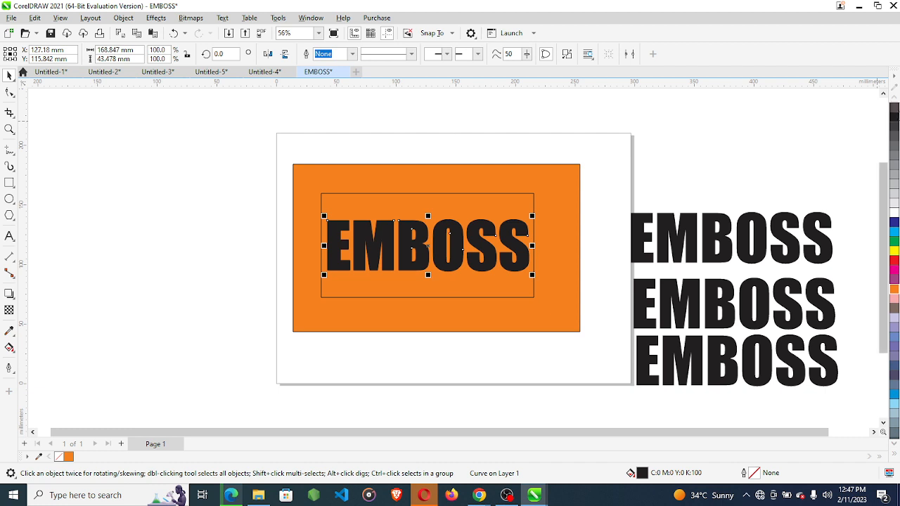
{"action": "left_click", "coordinate": [895, 111]}
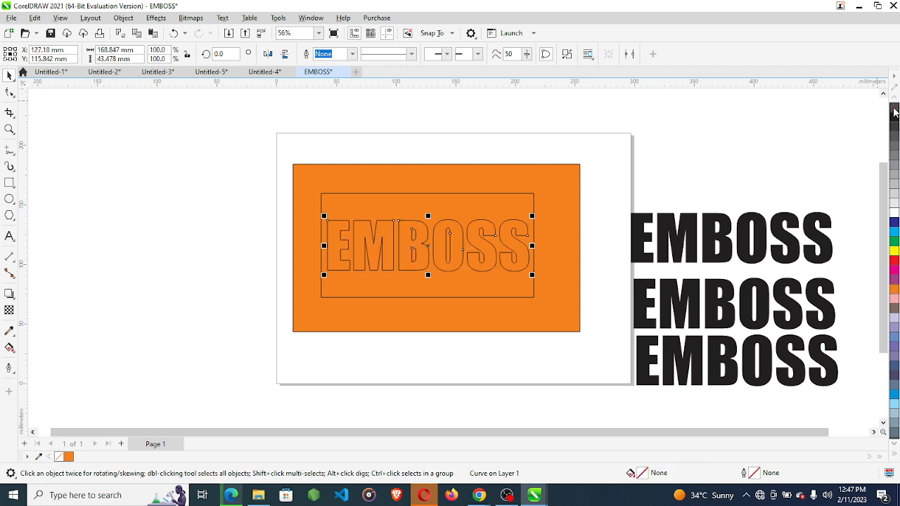
{"action": "left_click", "coordinate": [199, 196]}
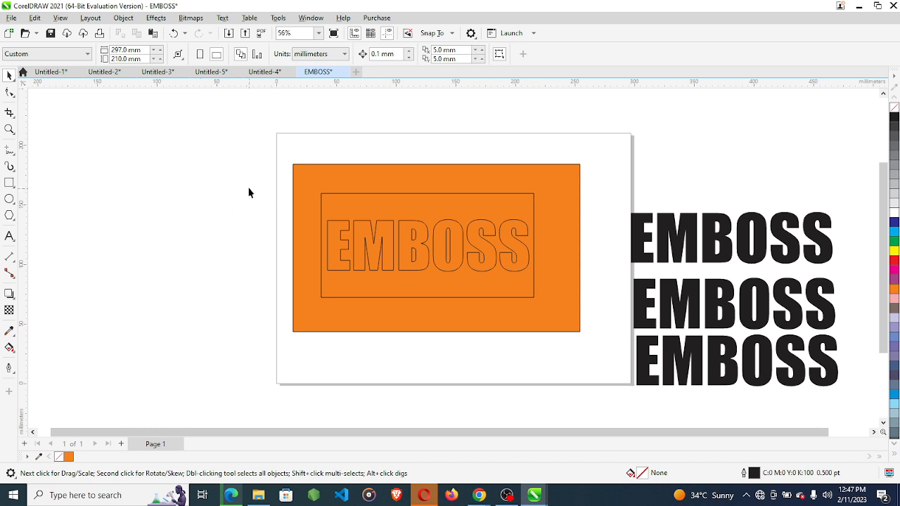
Fill the inner rectangle with the EMBOSS cut-out with black
{"action": "left_click_drag", "start_coordinate": [250, 180], "coordinate": [463, 318]}
{"action": "left_click", "coordinate": [496, 204]}
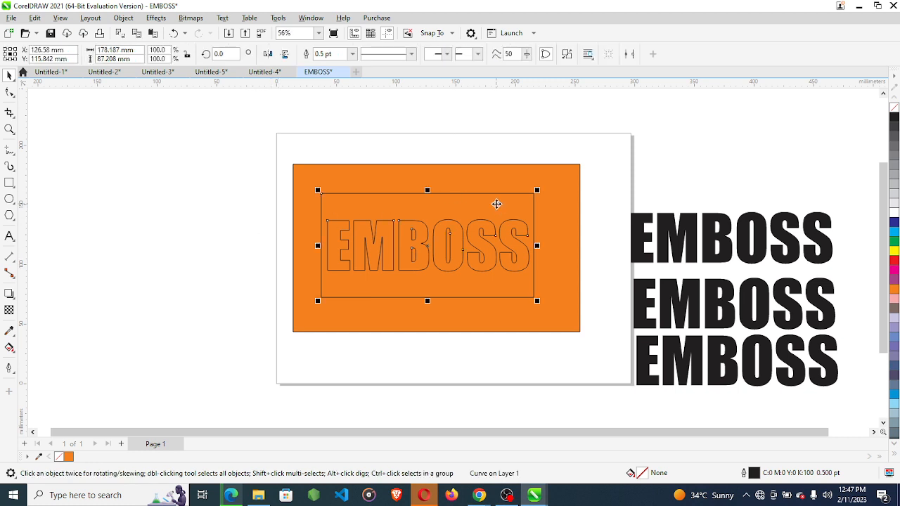
{"action": "left_click", "coordinate": [893, 118]}
{"action": "left_click", "coordinate": [724, 148]}
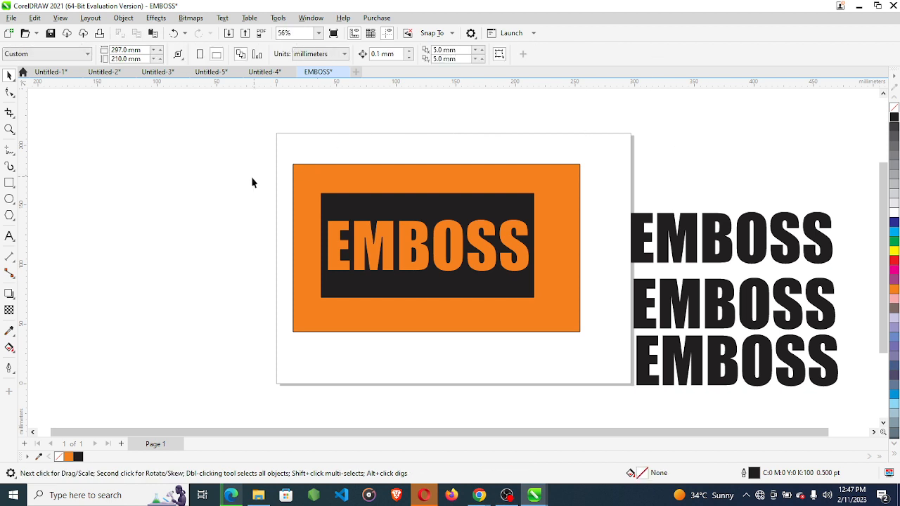
Convert the black cut-out rectangle and the EMBOSS outline together to a 300 dpi CMYK bitmap with anti-aliasing and transparent background
{"action": "left_click_drag", "start_coordinate": [251, 179], "coordinate": [580, 320]}
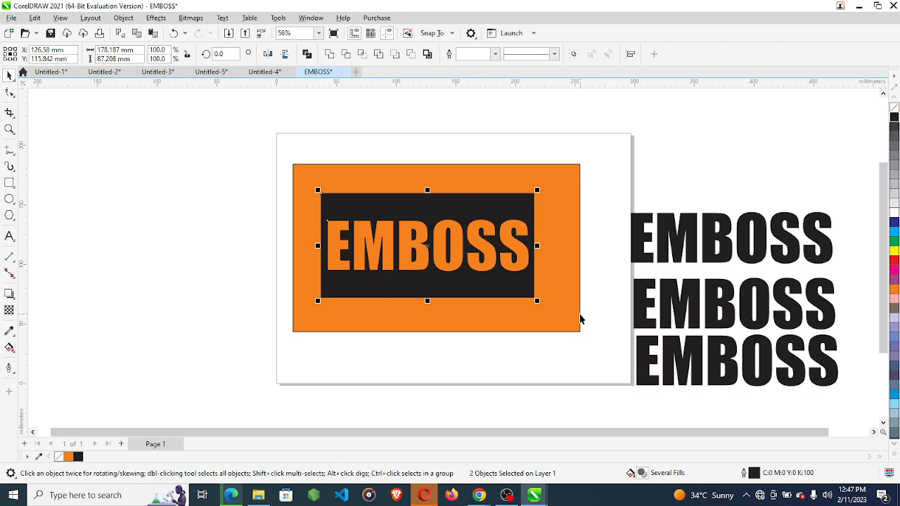
{"action": "left_click", "coordinate": [187, 19]}
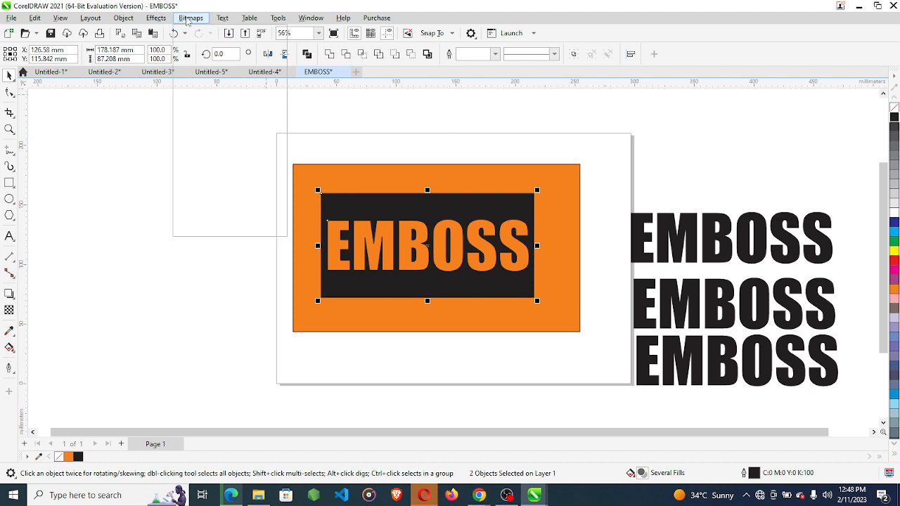
{"action": "left_click", "coordinate": [199, 32]}
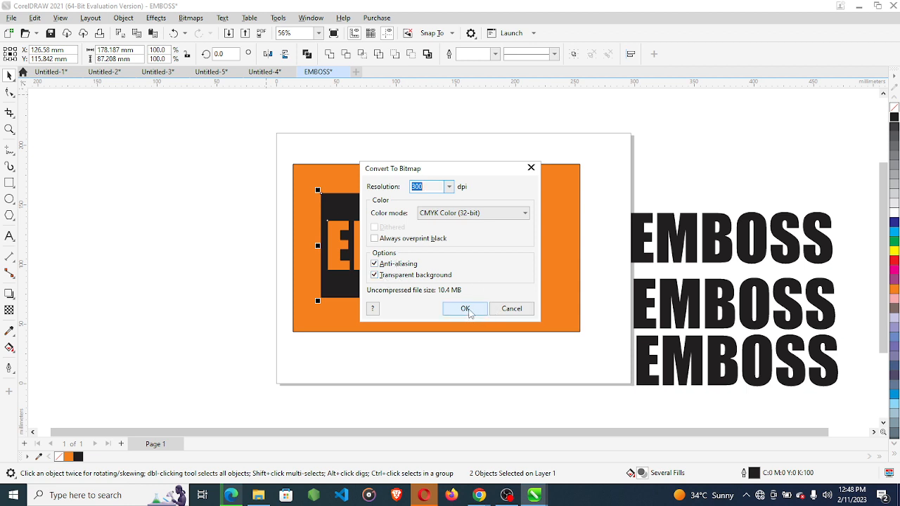
{"action": "left_click", "coordinate": [464, 309]}
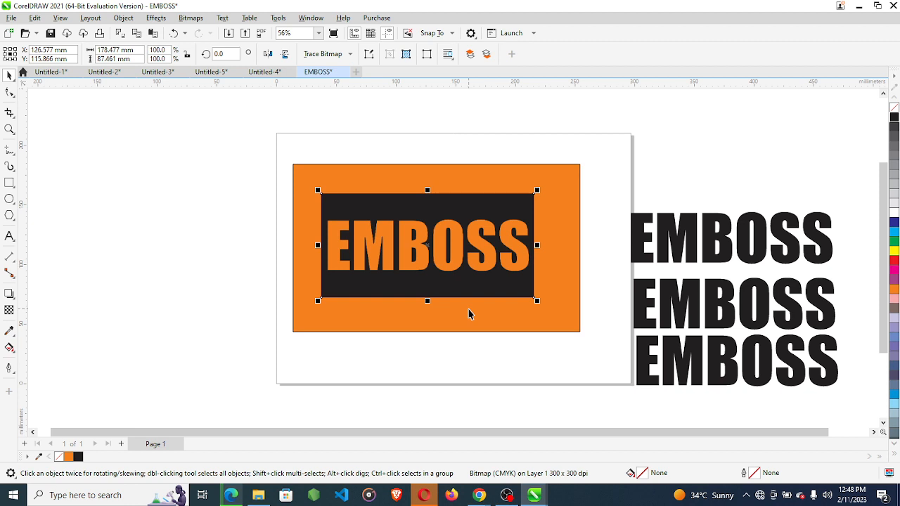
Apply a Gaussian Blur with a radius of 10.7 pixels to the black bitmap
{"action": "left_click", "coordinate": [156, 17]}
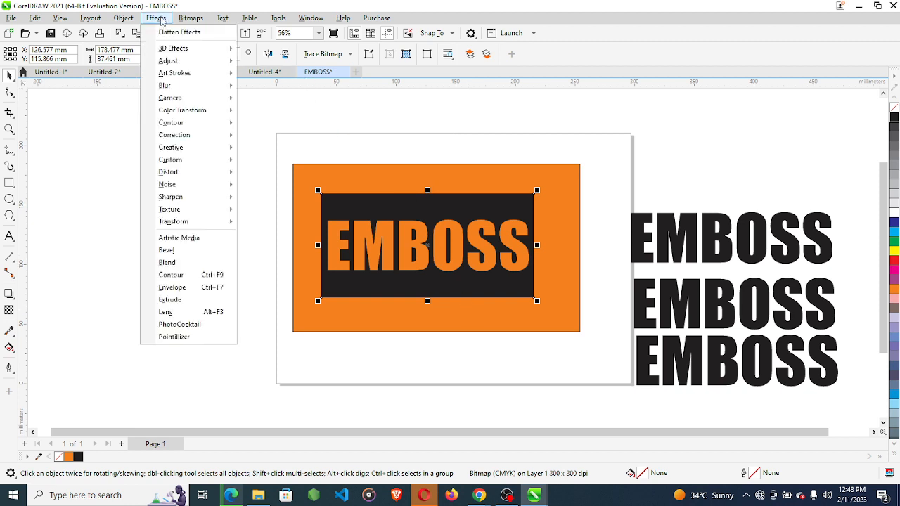
{"action": "mouse_move", "coordinate": [173, 92]}
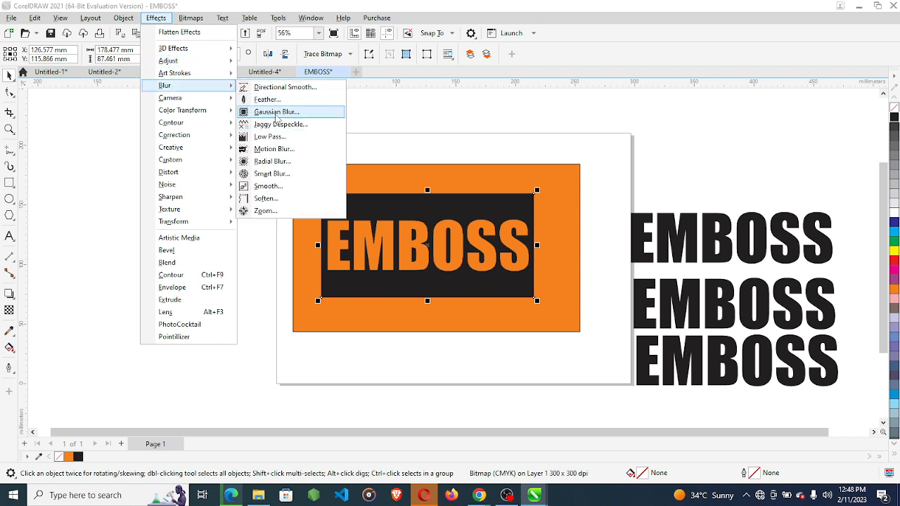
{"action": "left_click", "coordinate": [277, 115]}
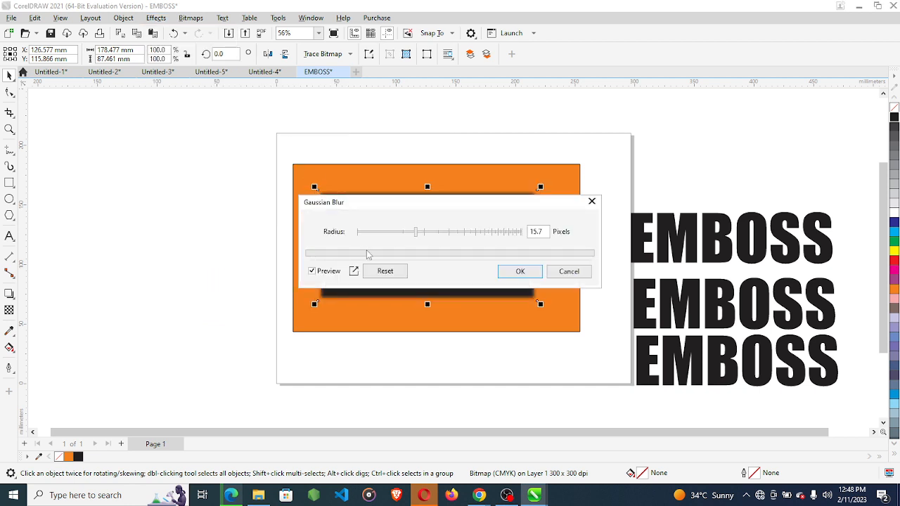
{"action": "left_click_drag", "start_coordinate": [424, 206], "coordinate": [340, 329]}
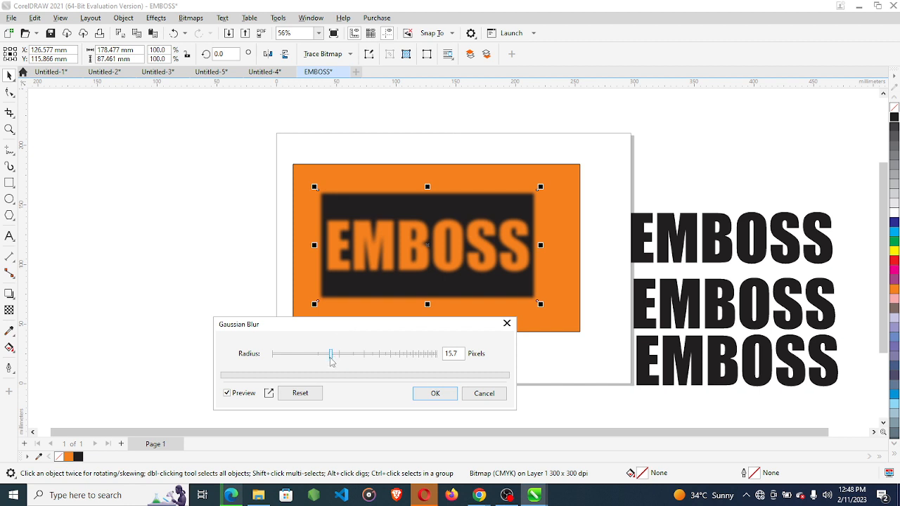
{"action": "left_click_drag", "start_coordinate": [331, 356], "coordinate": [320, 360]}
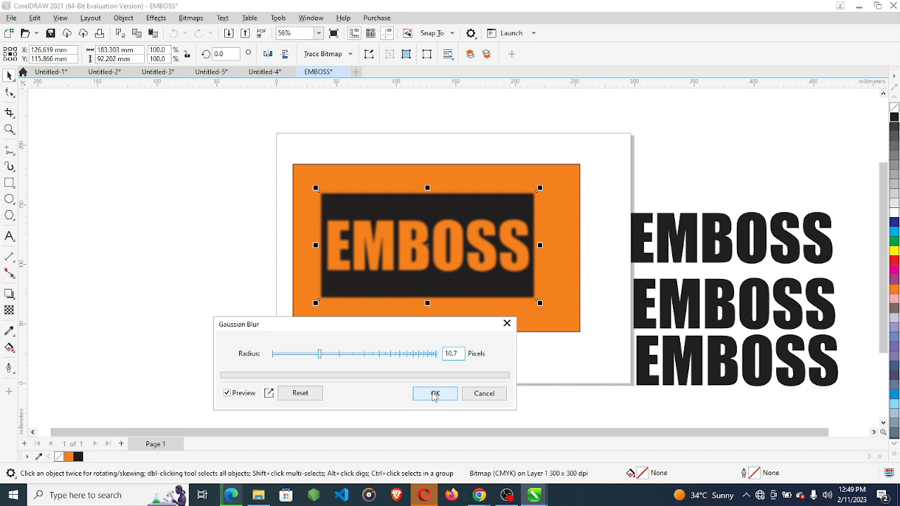
{"action": "left_click", "coordinate": [435, 395]}
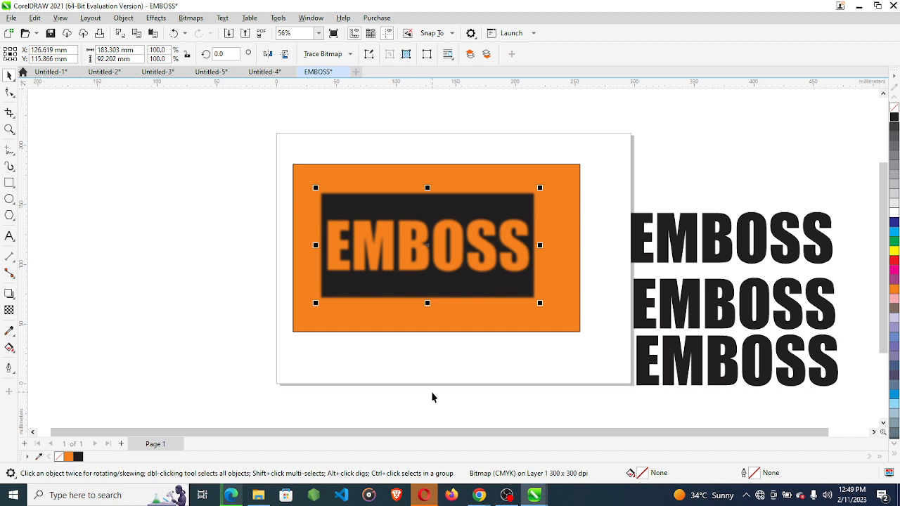
Give the uppermost EMBOSS copy beside the page a red outline without fill and place it over the blurred lettering
{"action": "left_click", "coordinate": [694, 237]}
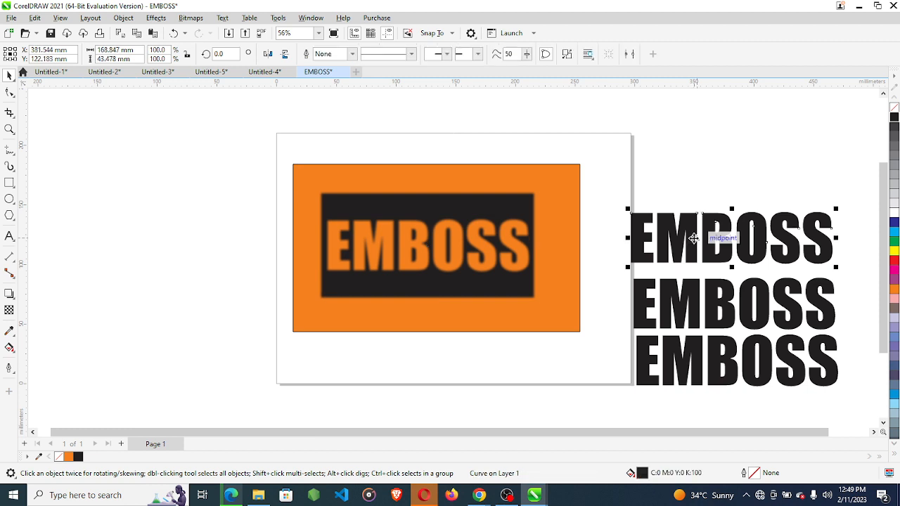
{"action": "left_click_drag", "start_coordinate": [693, 237], "coordinate": [404, 372]}
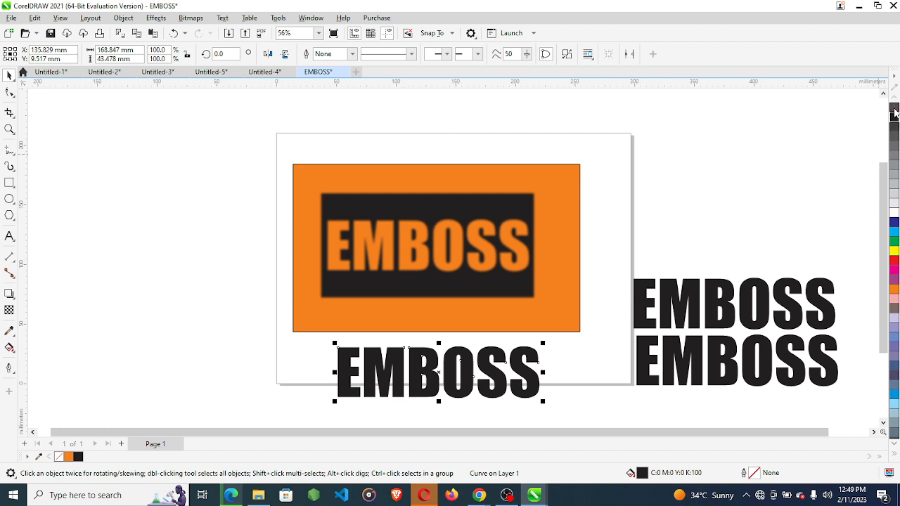
{"action": "right_click", "coordinate": [894, 264]}
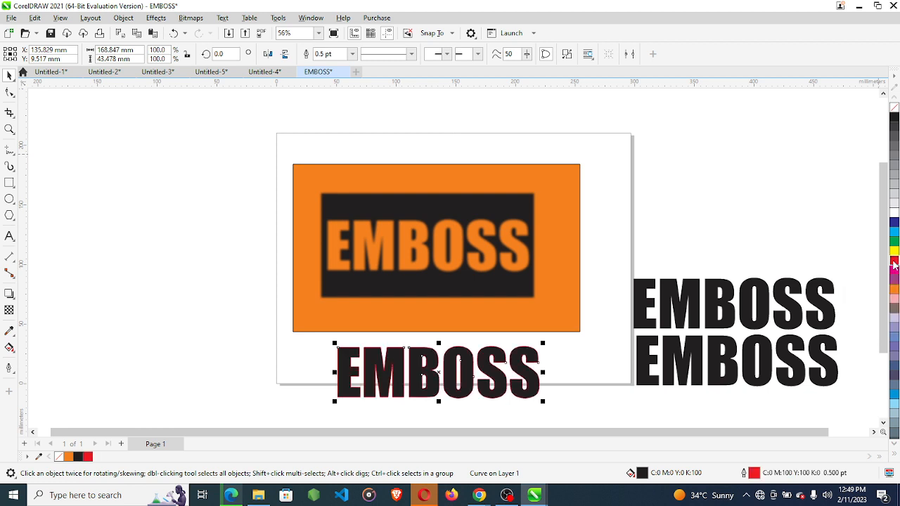
{"action": "left_click", "coordinate": [895, 108]}
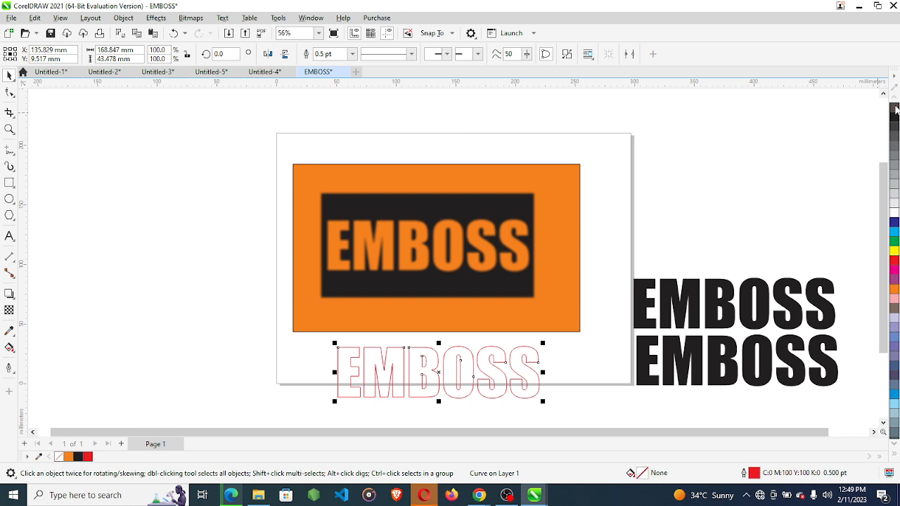
{"action": "left_click_drag", "start_coordinate": [439, 378], "coordinate": [429, 244]}
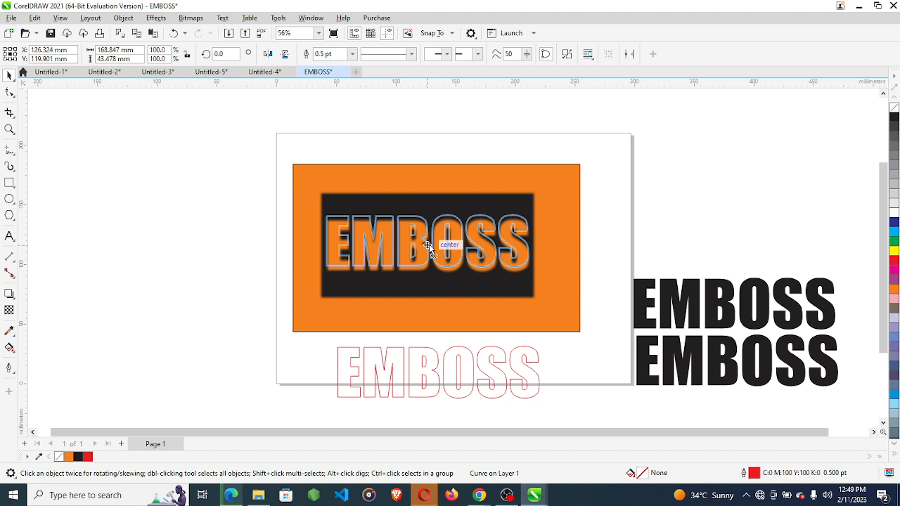
Nudge the red-outlined EMBOSS down about 1.7 mm, keeping it slightly above the blurred letters
{"action": "left_click", "coordinate": [9, 129]}
{"action": "left_click_drag", "start_coordinate": [300, 177], "coordinate": [560, 303]}
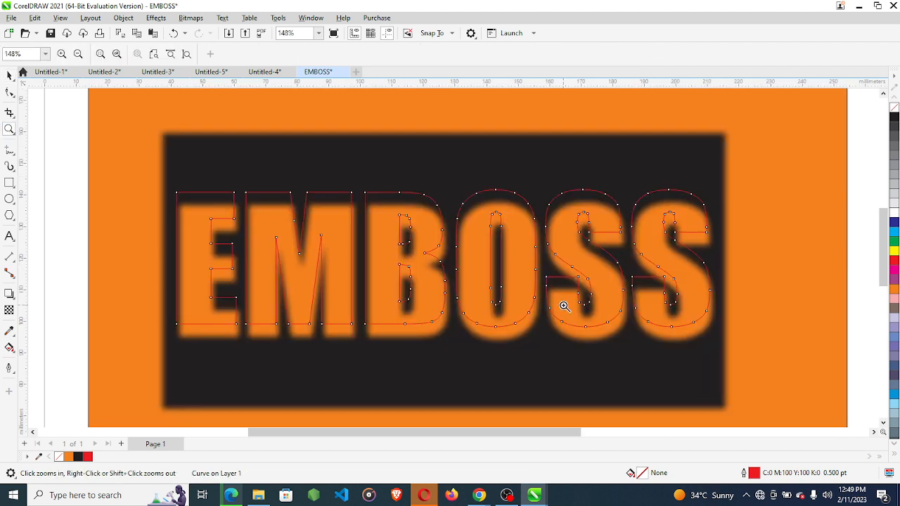
{"action": "left_click", "coordinate": [9, 76]}
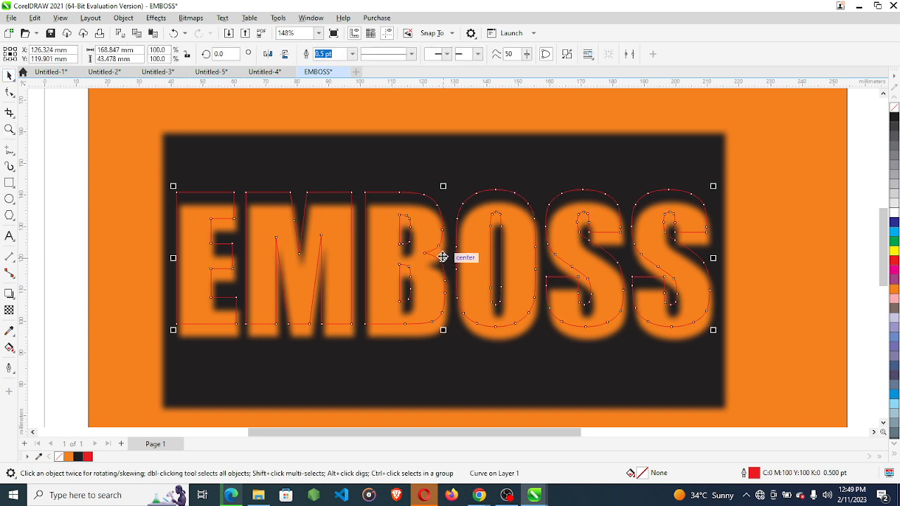
{"action": "left_click_drag", "start_coordinate": [443, 259], "coordinate": [447, 265]}
{"action": "key", "text": "Down"}
{"action": "key", "text": "Down"}
{"action": "key", "text": "Down"}
{"action": "key", "text": "Down"}
{"action": "key", "text": "Down"}
{"action": "key", "text": "Down"}
{"action": "key", "text": "Down"}
{"action": "key", "text": "Down"}
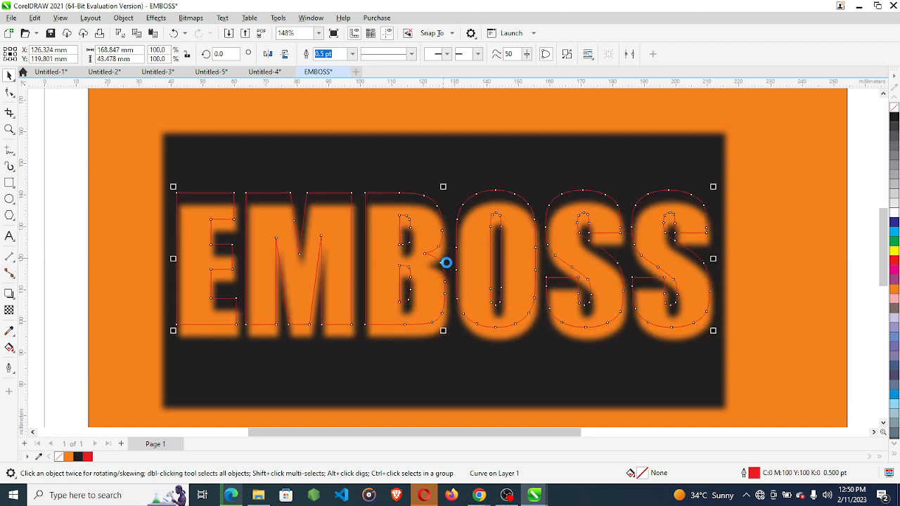
{"action": "key", "text": "Down"}
{"action": "key", "text": "Down"}
{"action": "key", "text": "Down"}
{"action": "key", "text": "Down"}
{"action": "key", "text": "Down"}
{"action": "key", "text": "Down"}
{"action": "key", "text": "Down"}
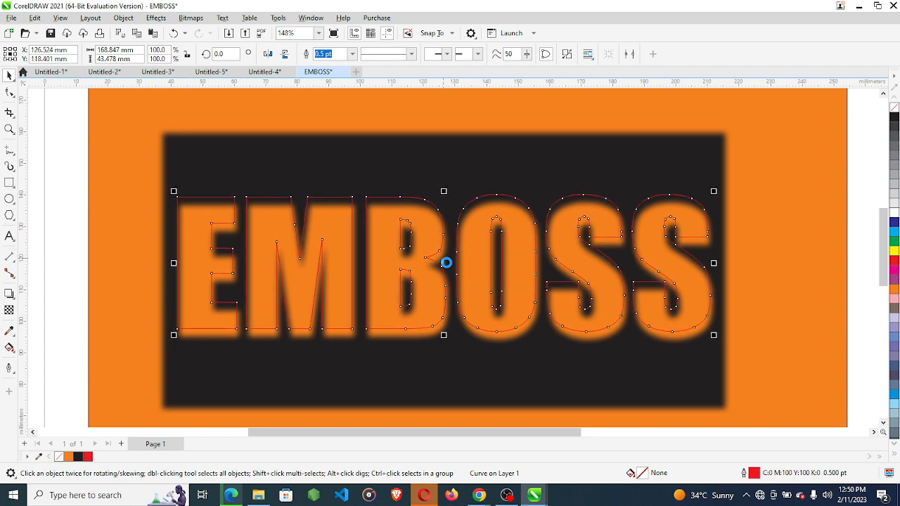
{"action": "key", "text": "Right"}
{"action": "key", "text": "Right"}
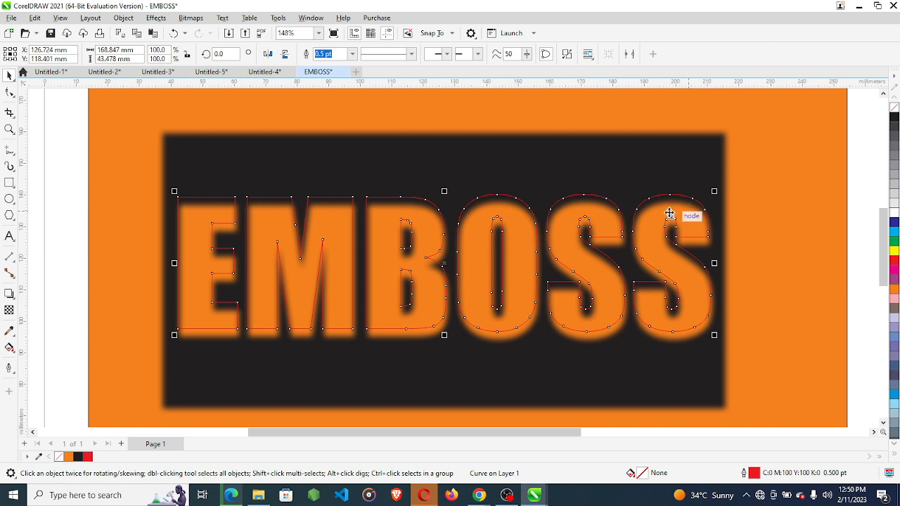
{"action": "left_click_drag", "start_coordinate": [659, 261], "coordinate": [658, 262]}
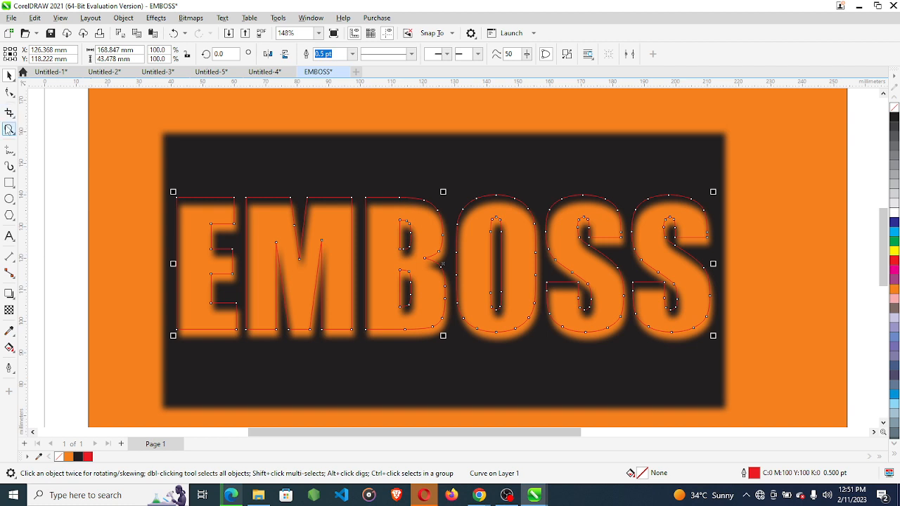
Intersect the blurred bitmap with the red-outlined EMBOSS lettering
{"action": "left_click", "coordinate": [9, 129]}
{"action": "right_click", "coordinate": [35, 129]}
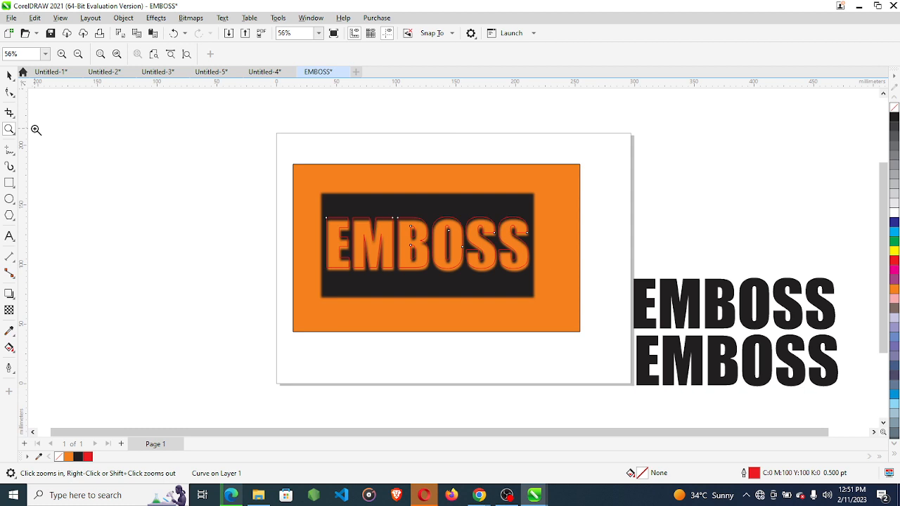
{"action": "left_click", "coordinate": [9, 74]}
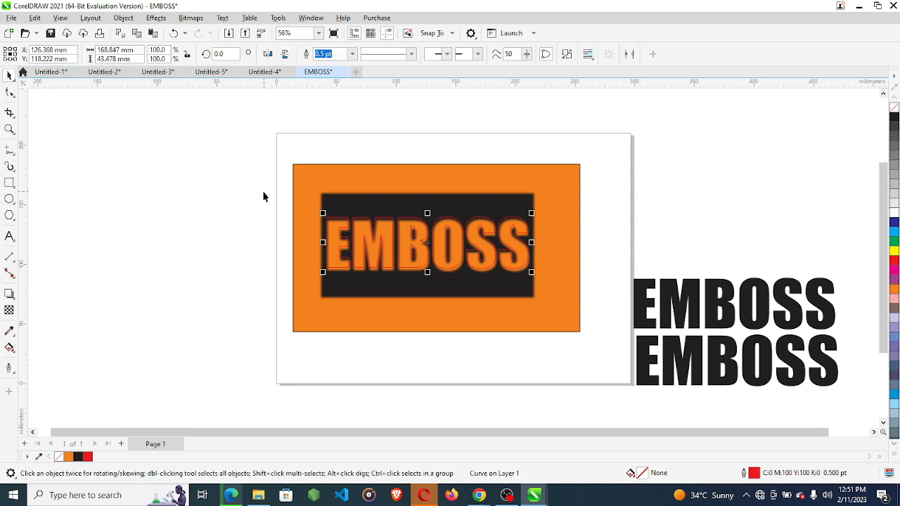
{"action": "left_click_drag", "start_coordinate": [264, 191], "coordinate": [561, 306]}
{"action": "left_click", "coordinate": [256, 189]}
{"action": "left_click_drag", "start_coordinate": [250, 177], "coordinate": [583, 315]}
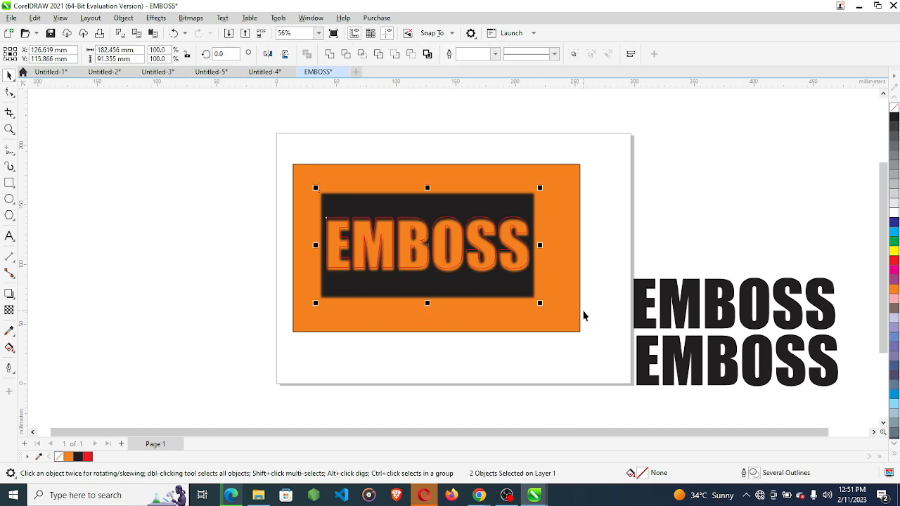
{"action": "left_click", "coordinate": [235, 224]}
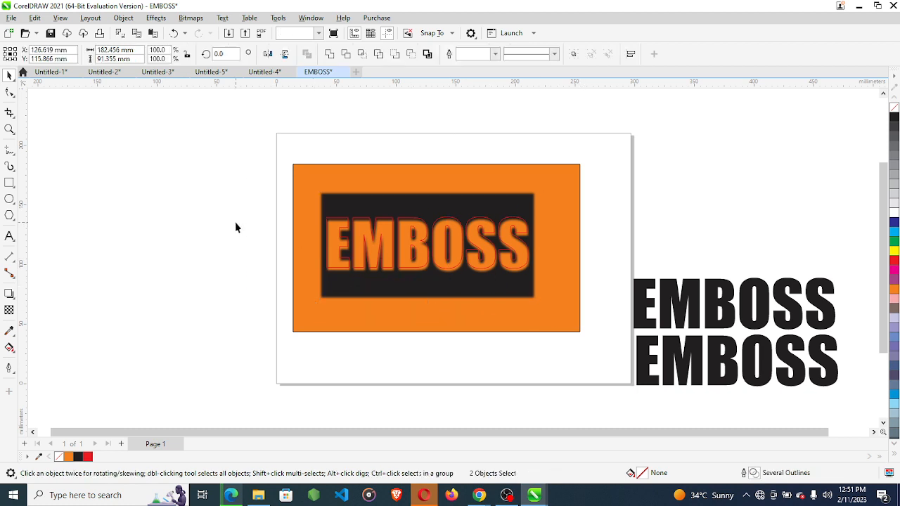
{"action": "left_click_drag", "start_coordinate": [273, 201], "coordinate": [571, 283]}
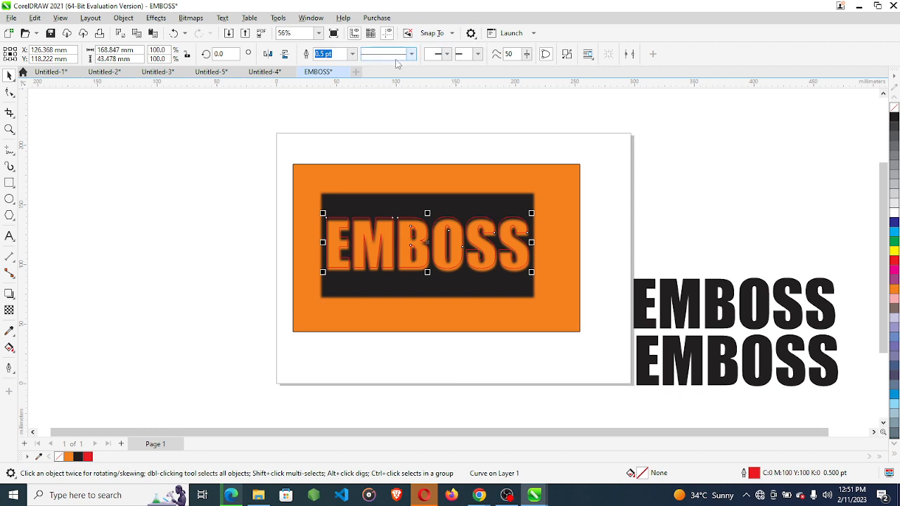
{"action": "left_click", "coordinate": [241, 190]}
{"action": "left_click_drag", "start_coordinate": [250, 180], "coordinate": [594, 322]}
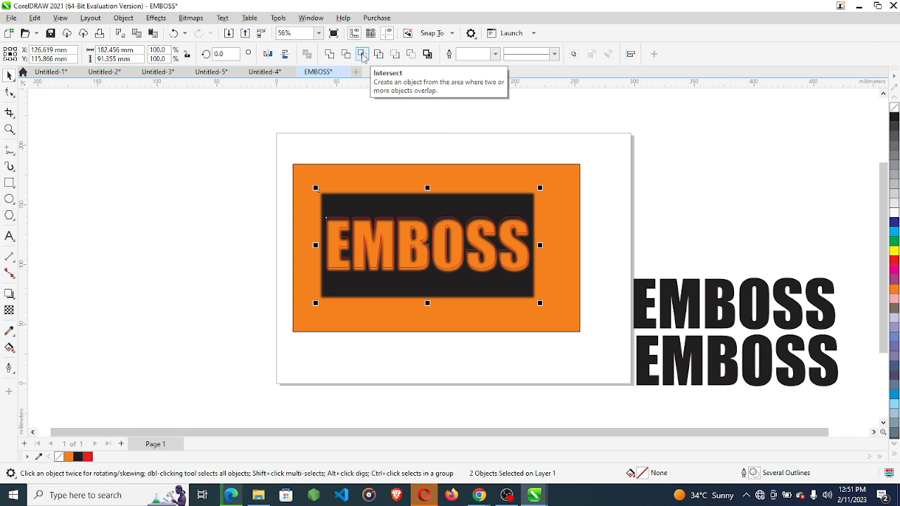
{"action": "left_click", "coordinate": [363, 56]}
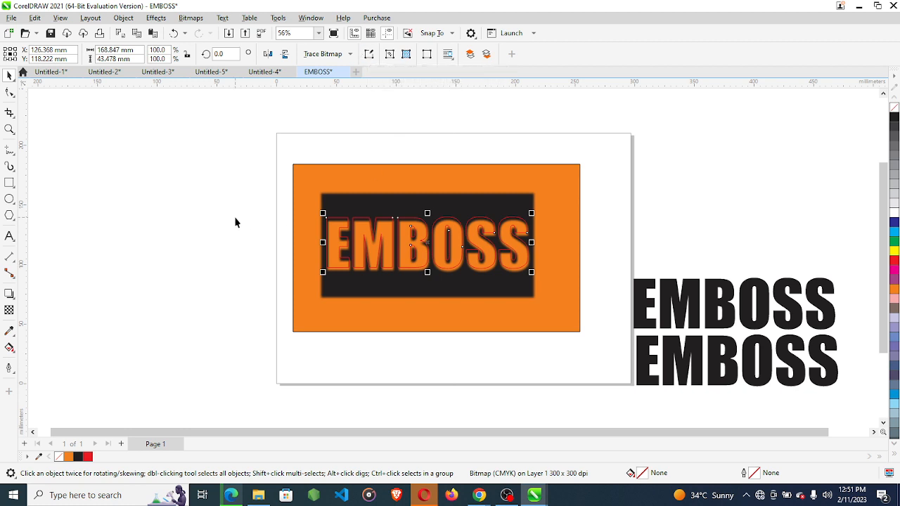
{"action": "key", "text": "ctrl+z"}
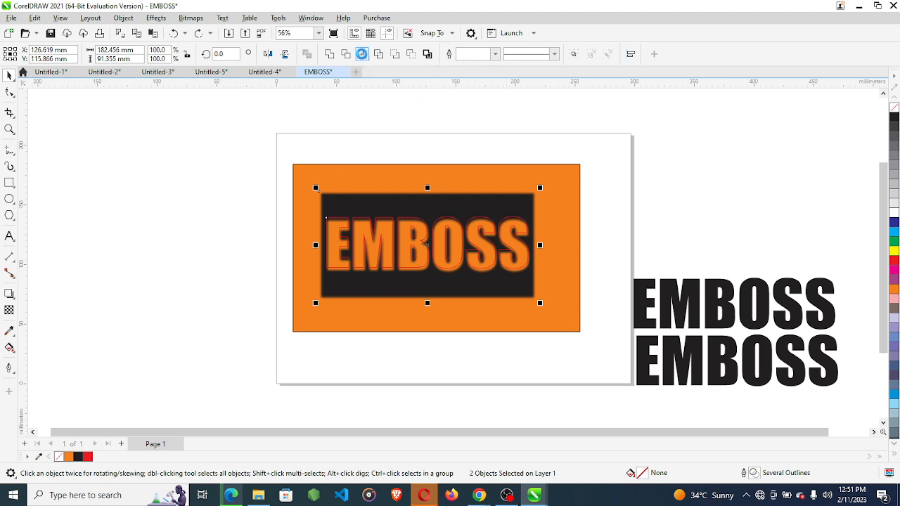
{"action": "left_click", "coordinate": [363, 56]}
{"action": "key", "text": "Escape"}
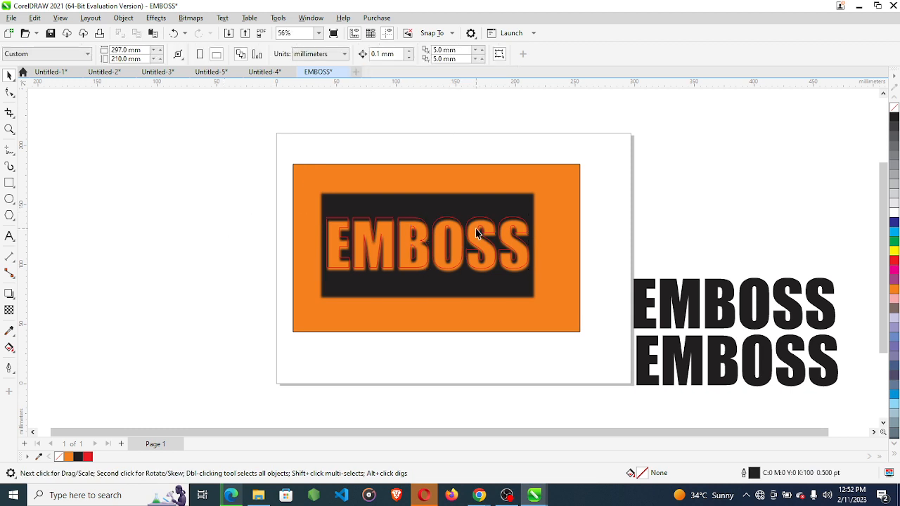
Delete the original blurred black bitmap around the lettering and inspect the remaining inner shadow up close
{"action": "left_click", "coordinate": [531, 199]}
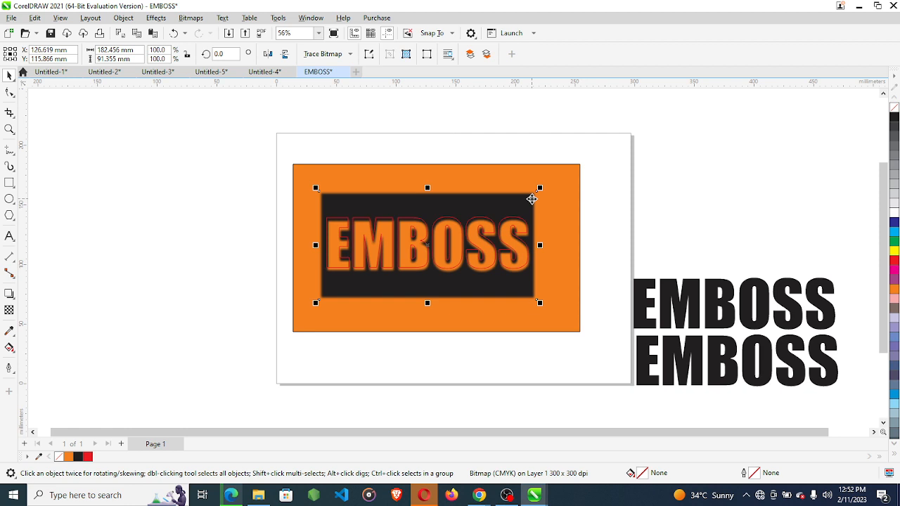
{"action": "key", "text": "Delete"}
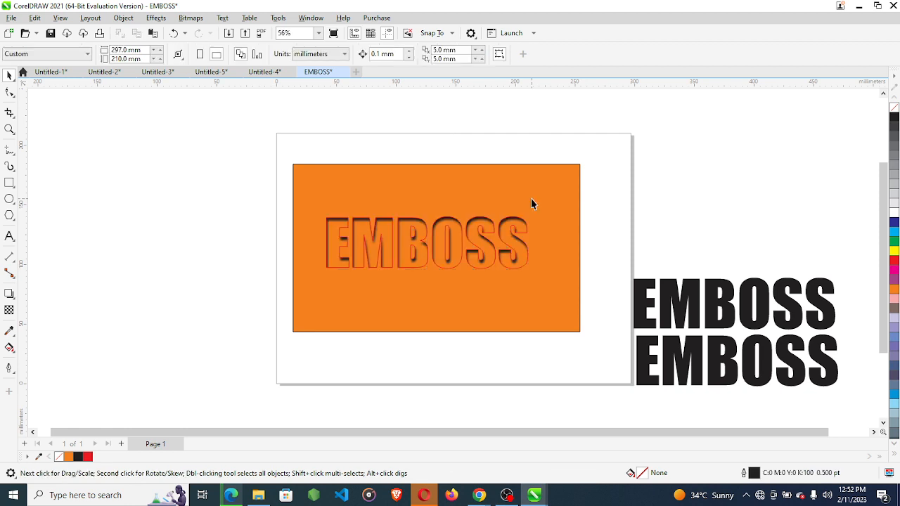
{"action": "left_click", "coordinate": [10, 128]}
{"action": "left_click_drag", "start_coordinate": [260, 180], "coordinate": [620, 307]}
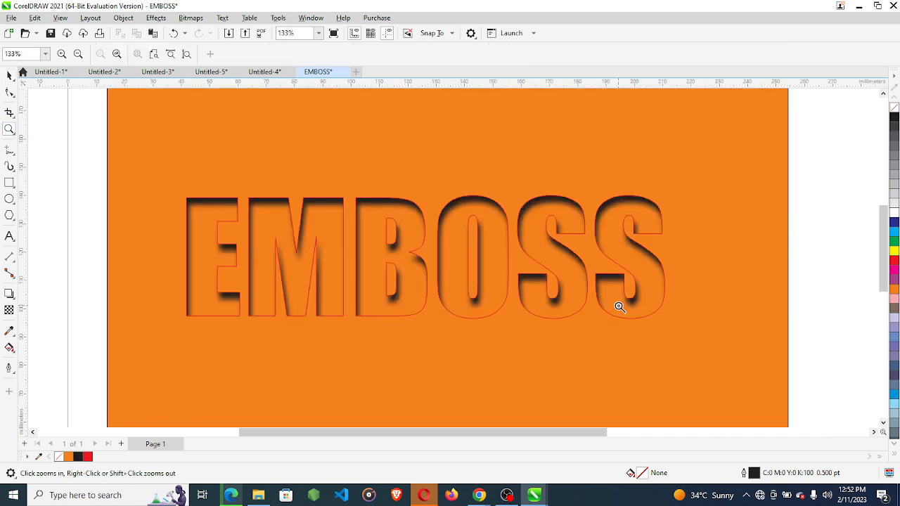
Move the red-outlined EMBOSS below the shadowed lettering on the orange background and fill it with white
{"action": "right_click", "coordinate": [620, 307]}
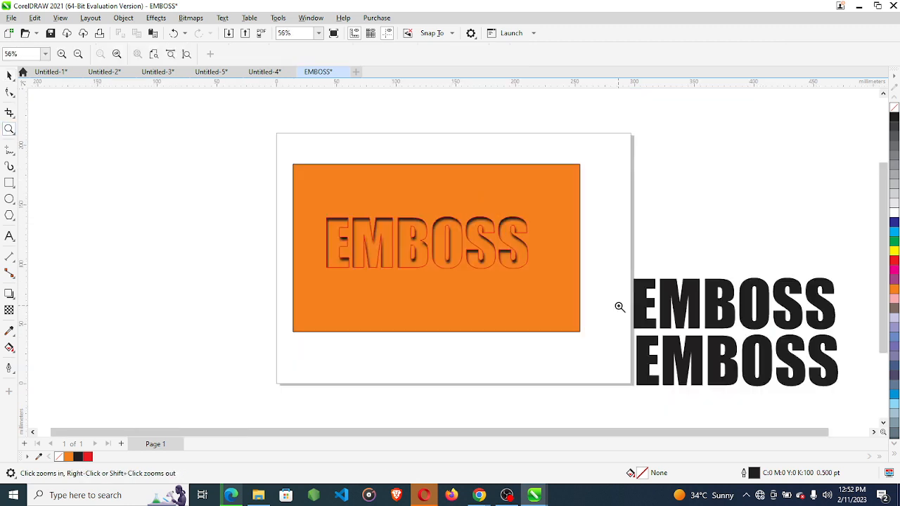
{"action": "left_click", "coordinate": [9, 75]}
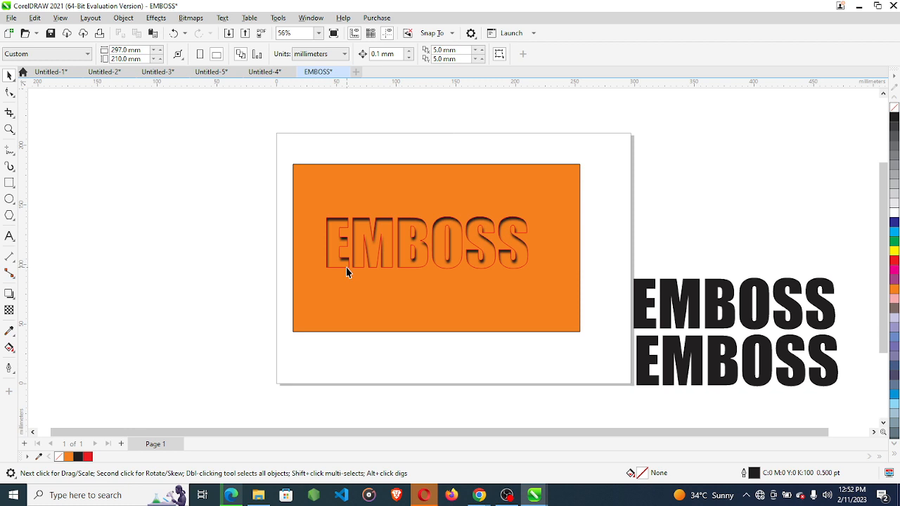
{"action": "left_click_drag", "start_coordinate": [346, 273], "coordinate": [354, 329]}
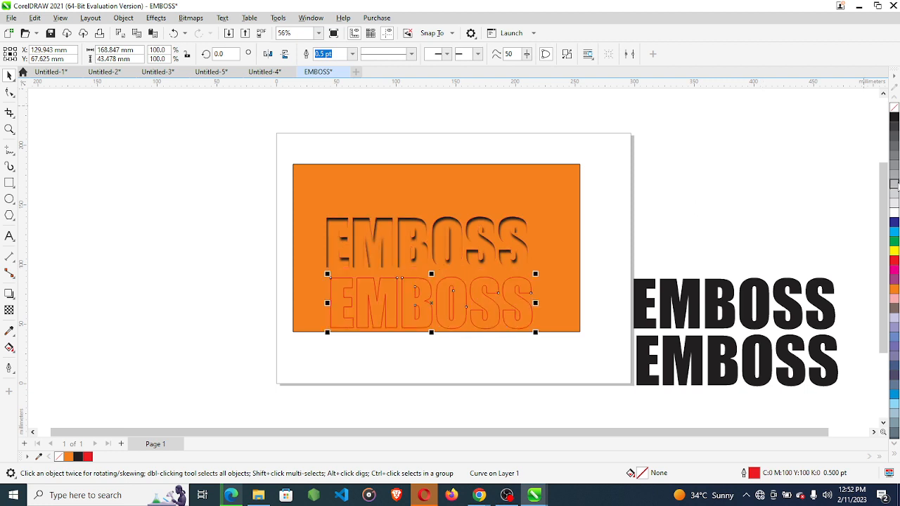
{"action": "left_click", "coordinate": [893, 215]}
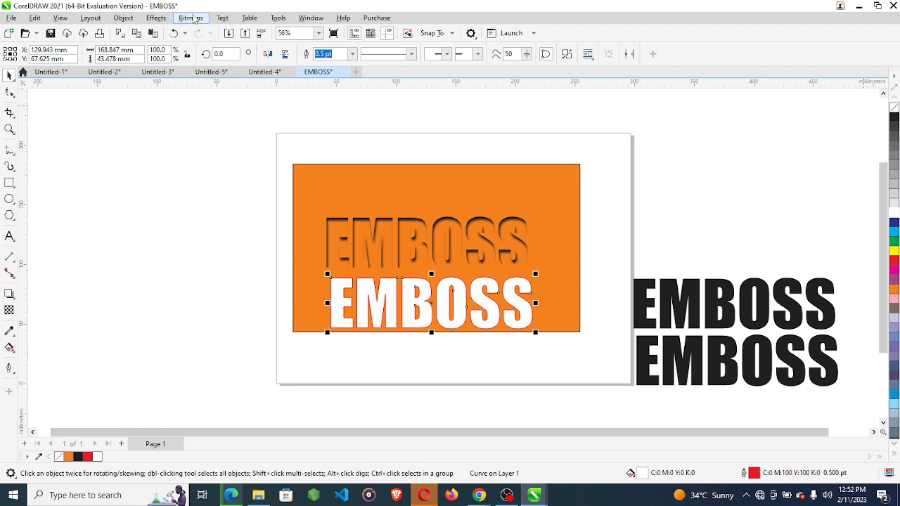
Convert the white EMBOSS to a 300 dpi CMYK bitmap with anti-aliasing and a transparent background
{"action": "left_click", "coordinate": [192, 19]}
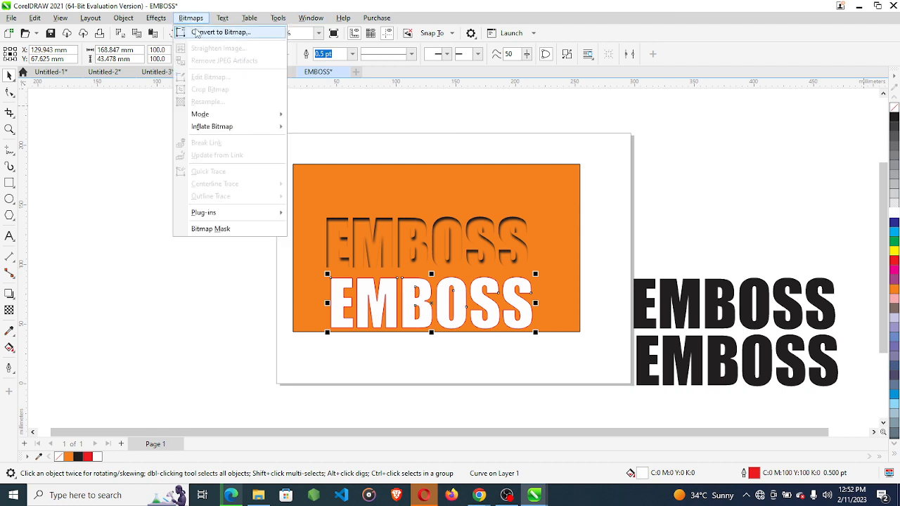
{"action": "left_click", "coordinate": [200, 33]}
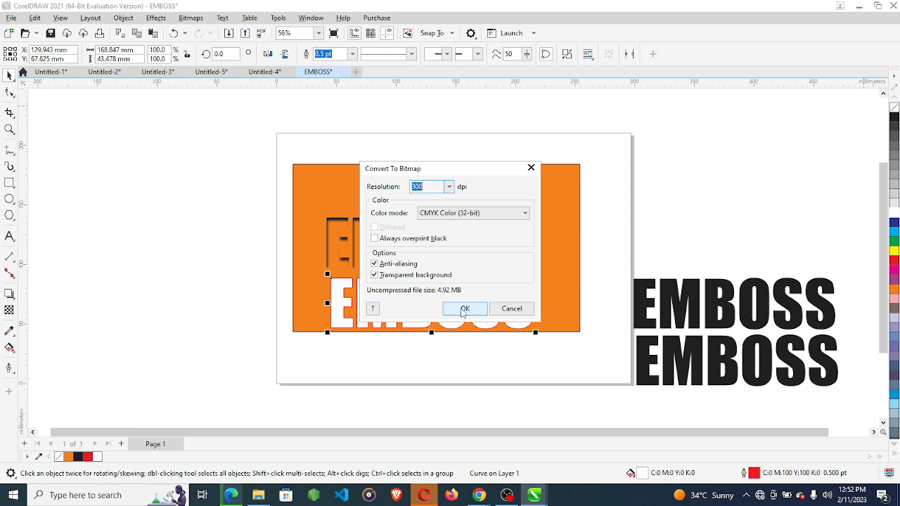
{"action": "left_click", "coordinate": [461, 310]}
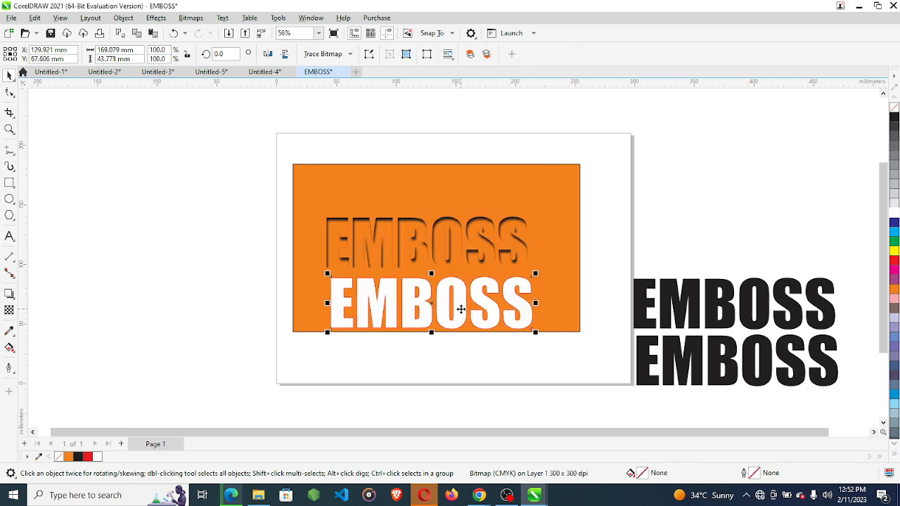
Place the white EMBOSS bitmap over the shadowed lettering, slightly lower than the shadow, centred at about X 126.2 mm, Y 117.1 mm
{"action": "left_click_drag", "start_coordinate": [462, 310], "coordinate": [454, 255]}
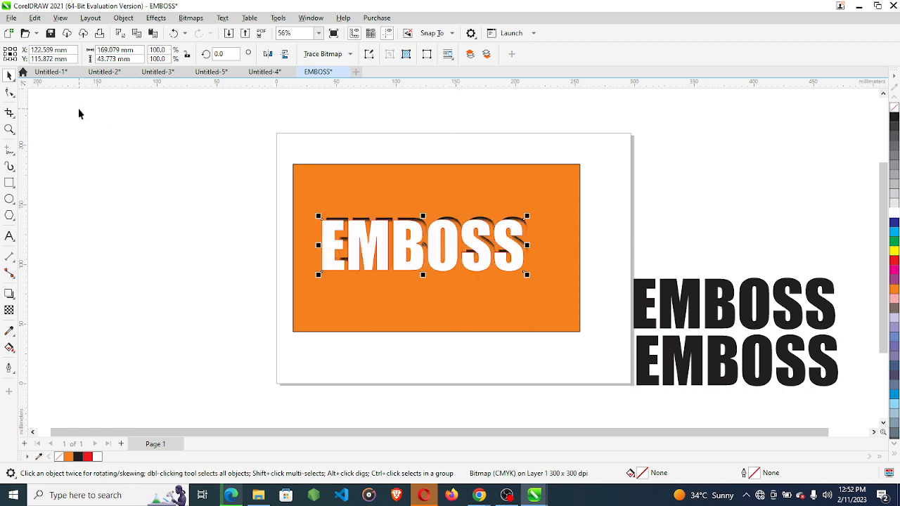
{"action": "left_click", "coordinate": [9, 129]}
{"action": "left_click_drag", "start_coordinate": [290, 176], "coordinate": [587, 295]}
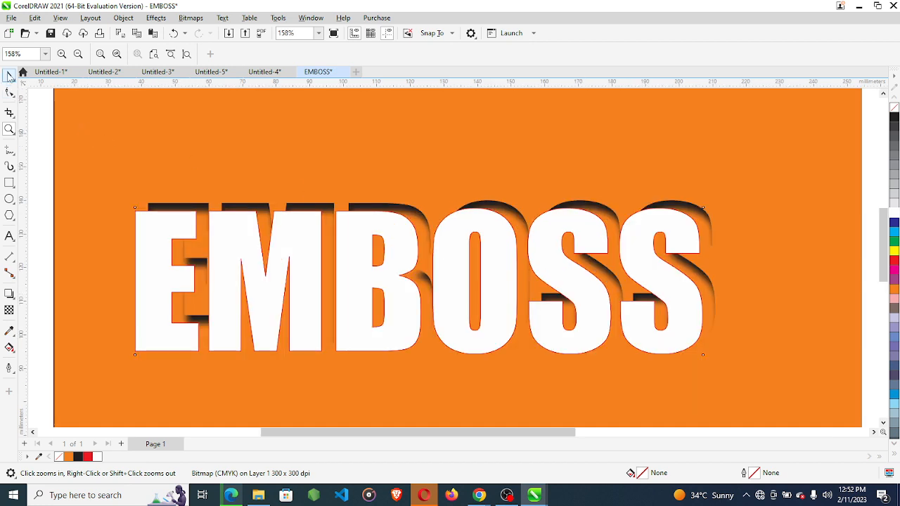
{"action": "left_click", "coordinate": [10, 75]}
{"action": "mouse_move", "coordinate": [295, 271]}
{"action": "left_mouse_down"}
{"action": "mouse_move", "coordinate": [319, 283]}
{"action": "mouse_move", "coordinate": [313, 277]}
{"action": "left_mouse_up"}
{"action": "left_click", "coordinate": [311, 271]}
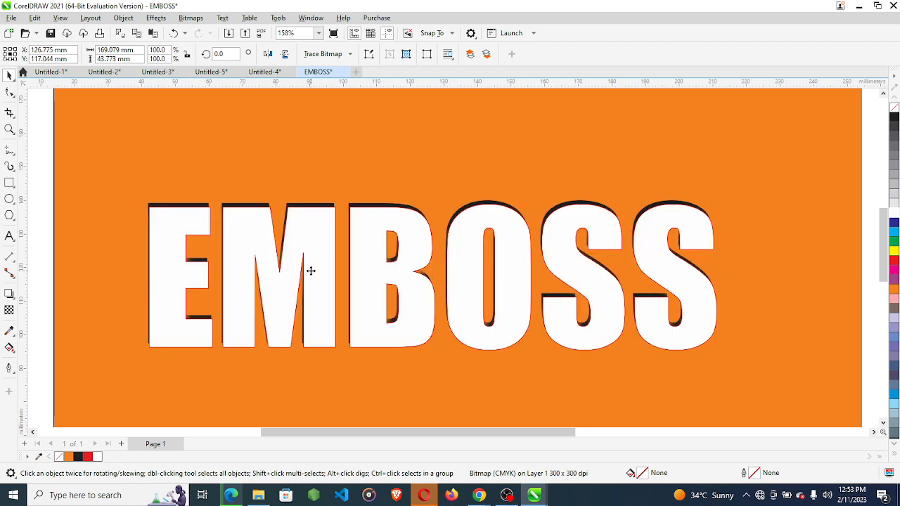
{"action": "left_click_drag", "start_coordinate": [311, 271], "coordinate": [309, 270]}
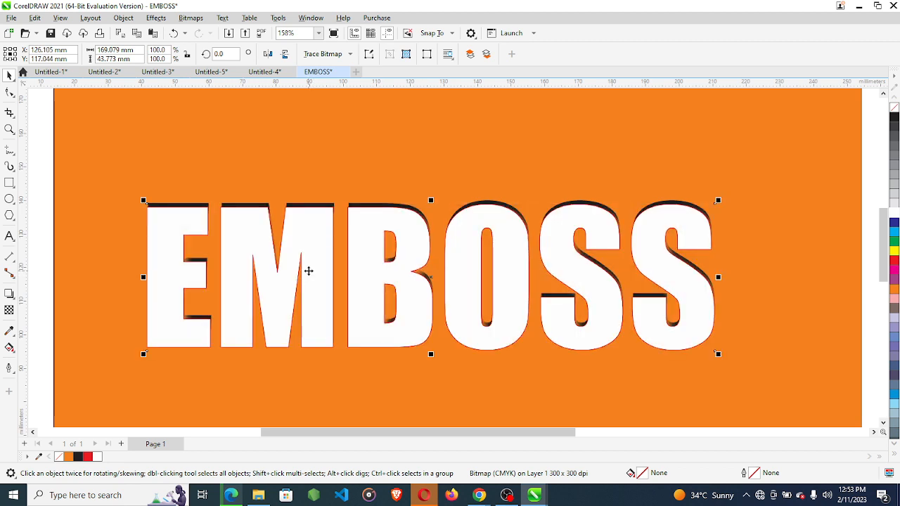
{"action": "key", "text": "Down"}
{"action": "key", "text": "Right"}
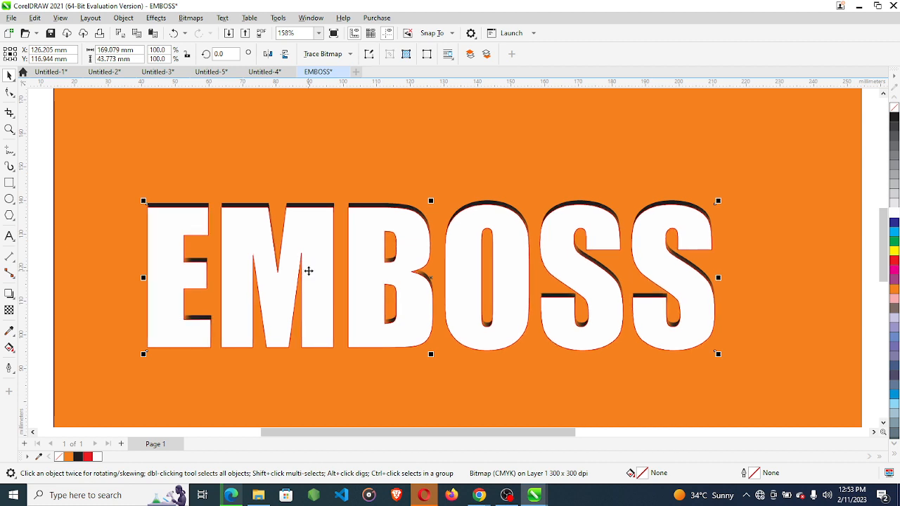
{"action": "key", "text": "Up"}
{"action": "key", "text": "Up"}
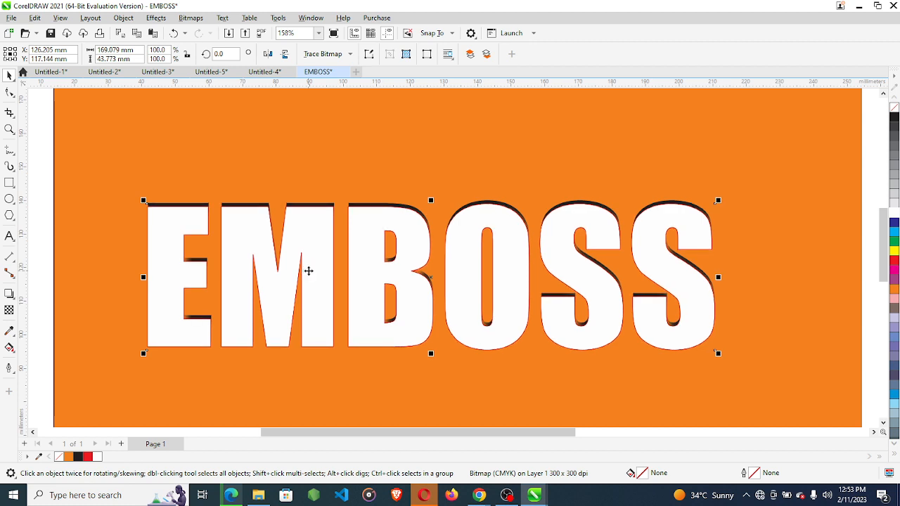
Apply a Gaussian Blur with a radius of 6 pixels to the white EMBOSS bitmap
{"action": "left_click", "coordinate": [9, 129]}
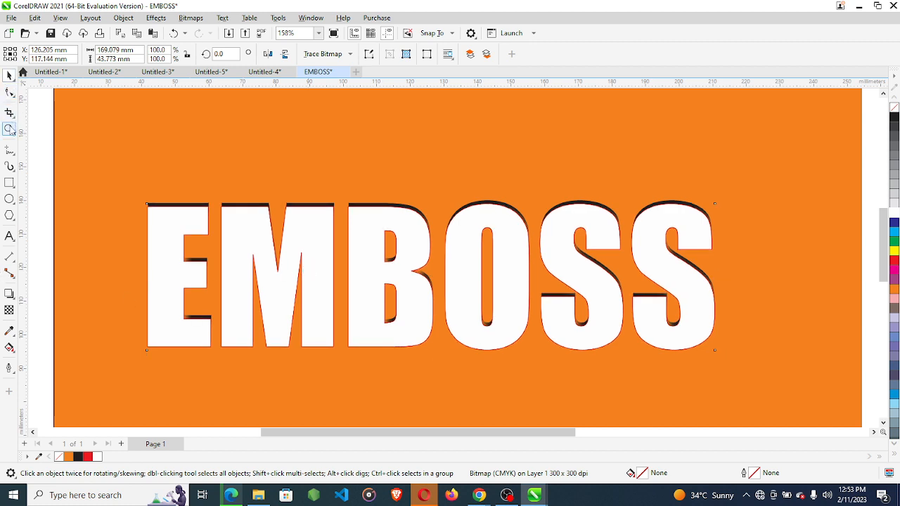
{"action": "right_click", "coordinate": [180, 162]}
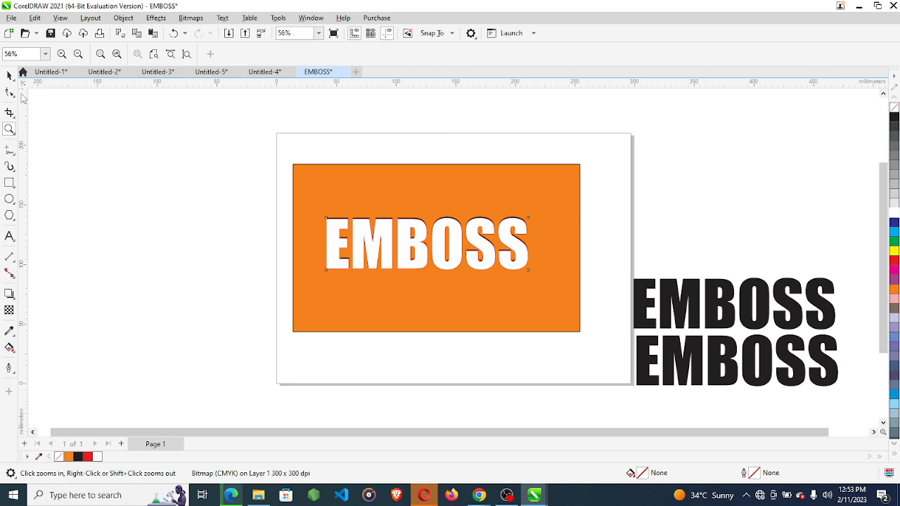
{"action": "left_click", "coordinate": [9, 75]}
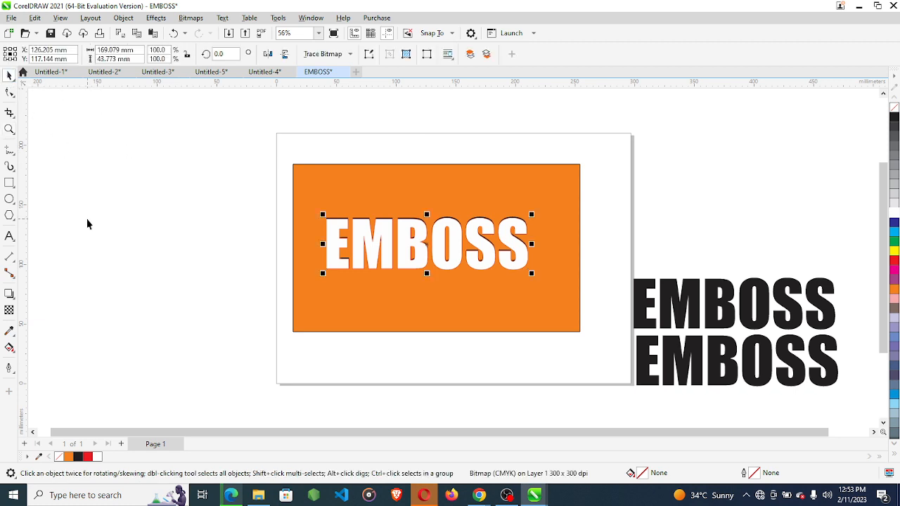
{"action": "left_click", "coordinate": [154, 18]}
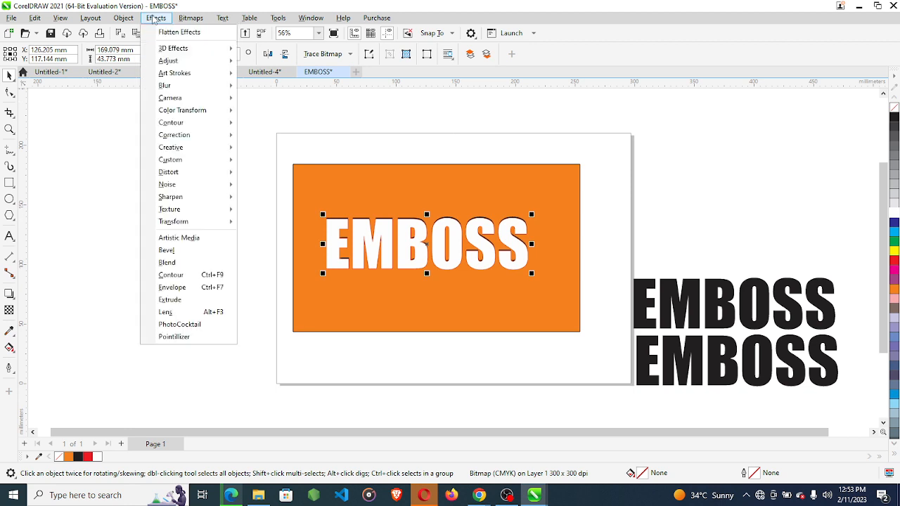
{"action": "mouse_move", "coordinate": [174, 86]}
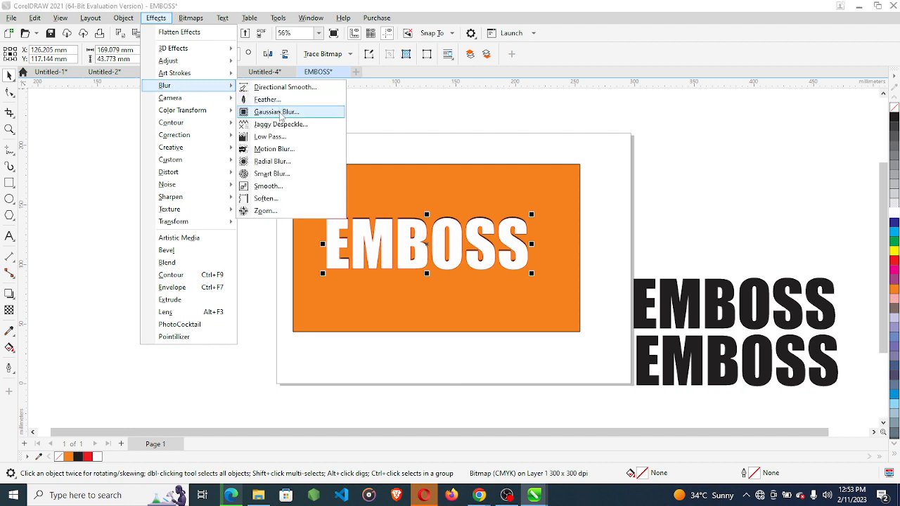
{"action": "left_click", "coordinate": [279, 112]}
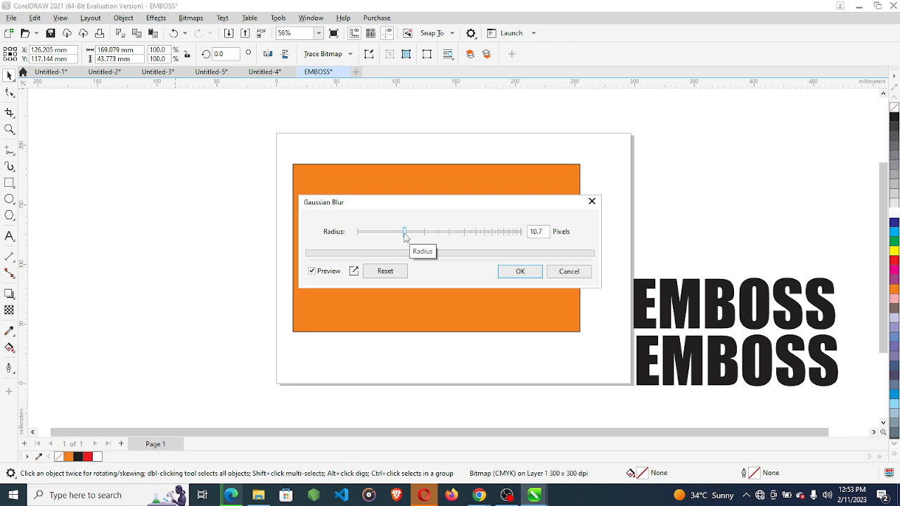
{"action": "left_click_drag", "start_coordinate": [405, 237], "coordinate": [391, 237]}
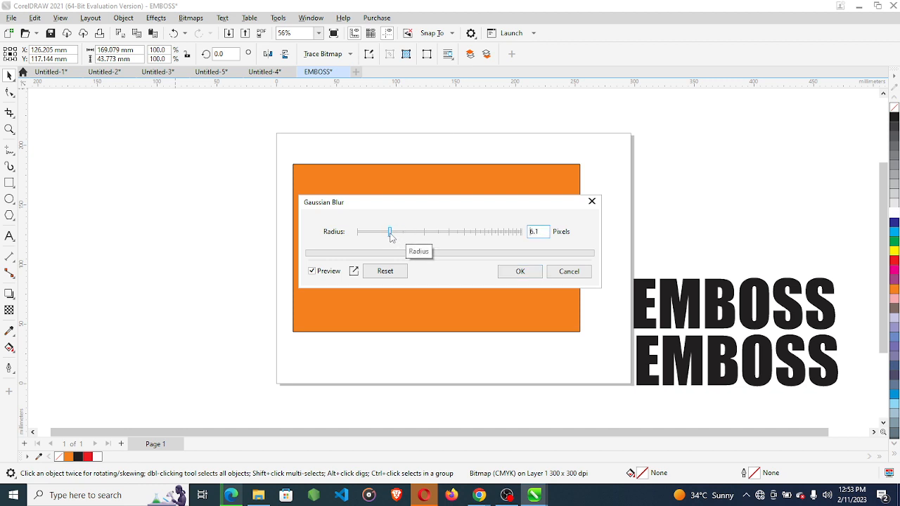
{"action": "left_click_drag", "start_coordinate": [425, 210], "coordinate": [418, 308]}
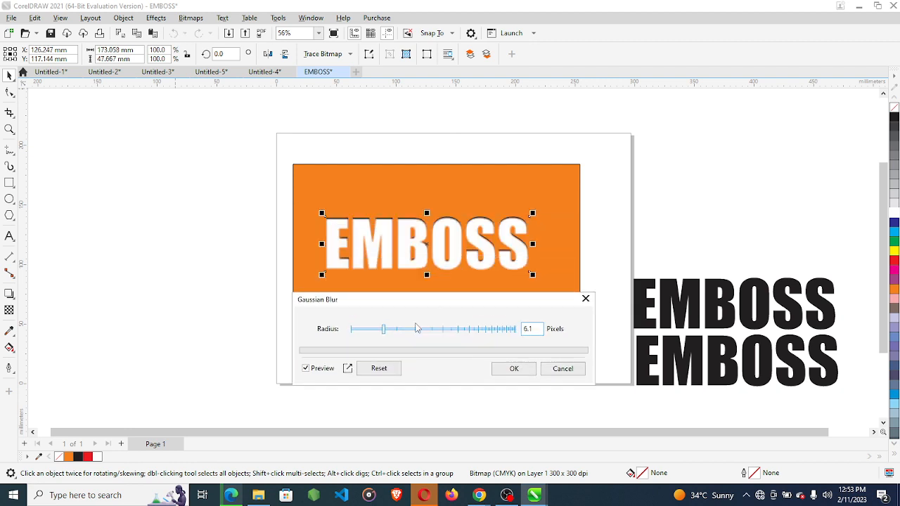
{"action": "left_click_drag", "start_coordinate": [383, 331], "coordinate": [386, 335]}
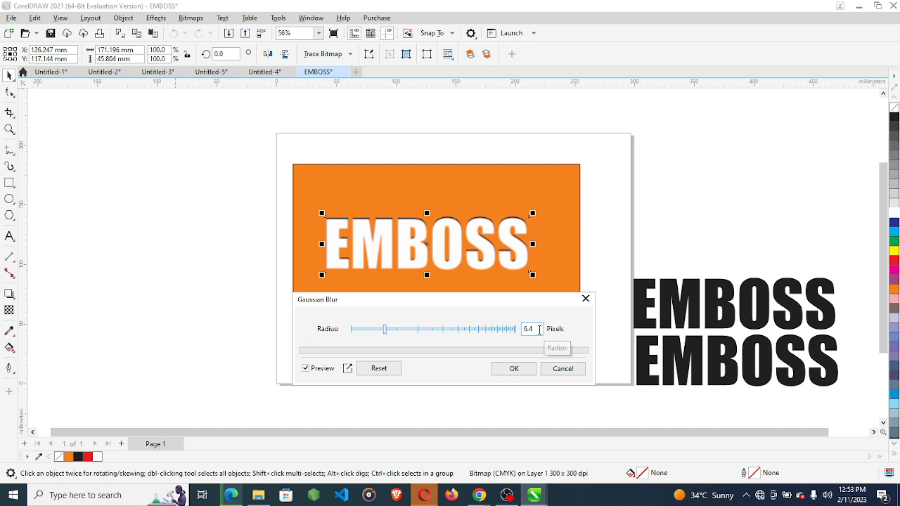
{"action": "left_click", "coordinate": [539, 330]}
{"action": "key", "text": "BackSpace"}
{"action": "key", "text": "BackSpace"}
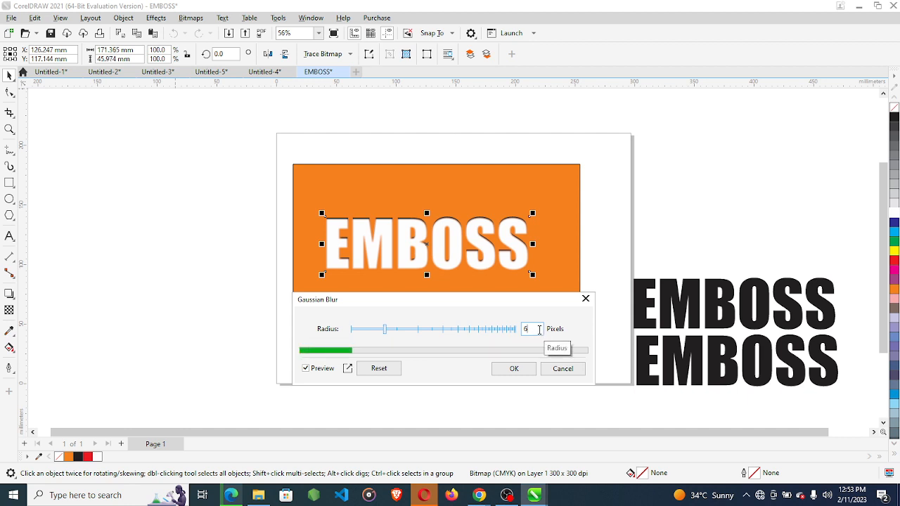
{"action": "left_click", "coordinate": [514, 369]}
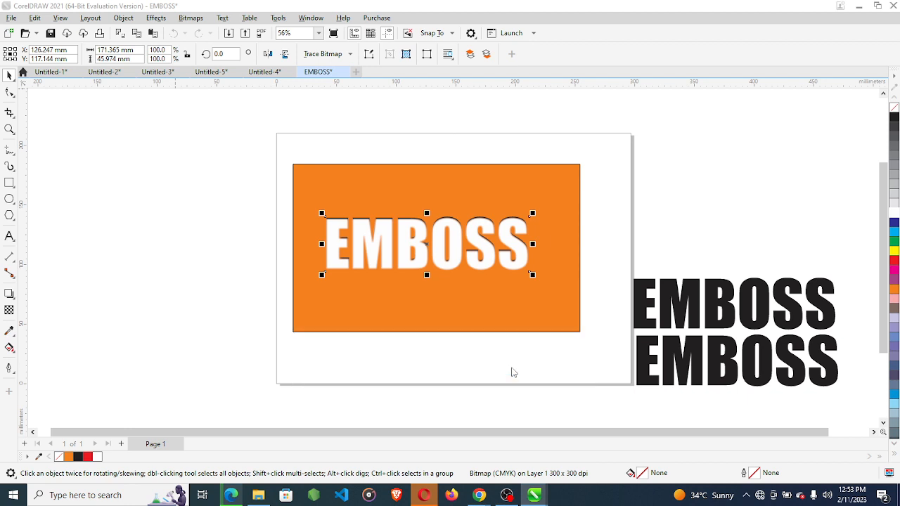
Give the upper black EMBOSS copy beside the page a red outline without fill and place it over the blurred white lettering
{"action": "left_click_drag", "start_coordinate": [675, 304], "coordinate": [384, 373]}
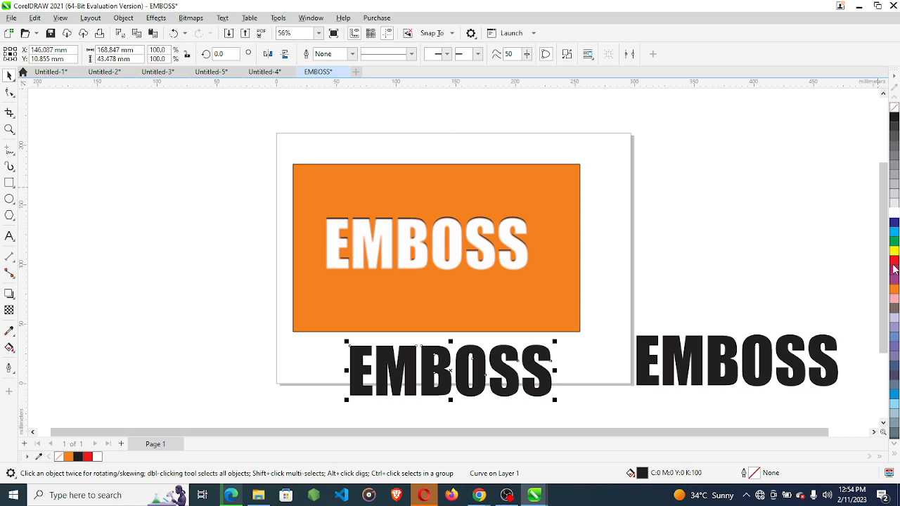
{"action": "right_click", "coordinate": [894, 261]}
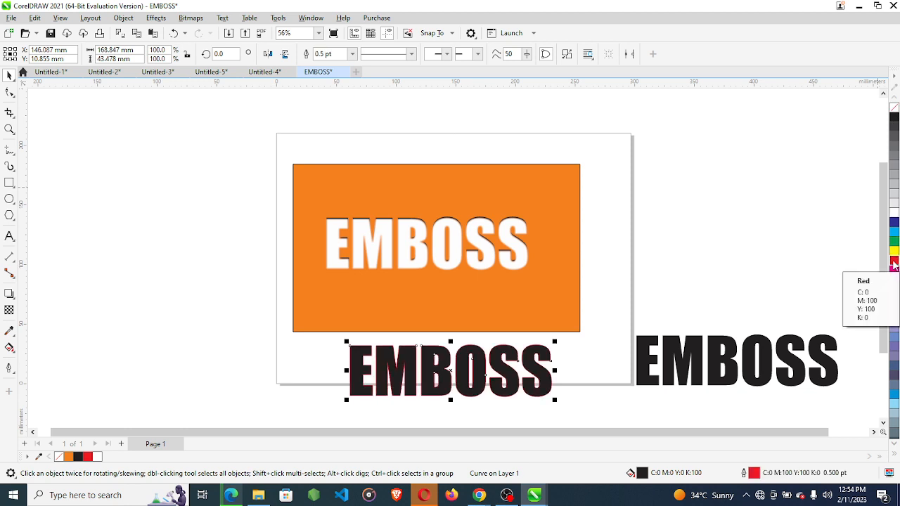
{"action": "left_click", "coordinate": [894, 107]}
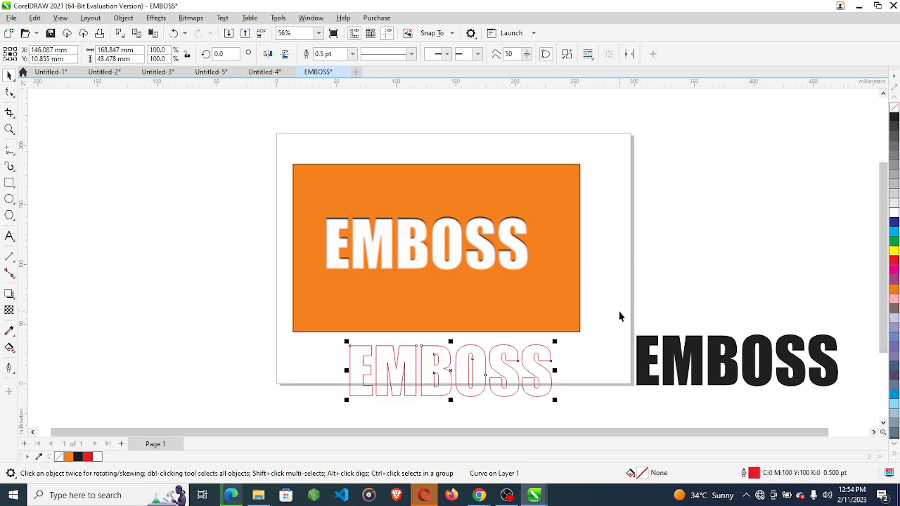
{"action": "left_click_drag", "start_coordinate": [496, 355], "coordinate": [482, 250]}
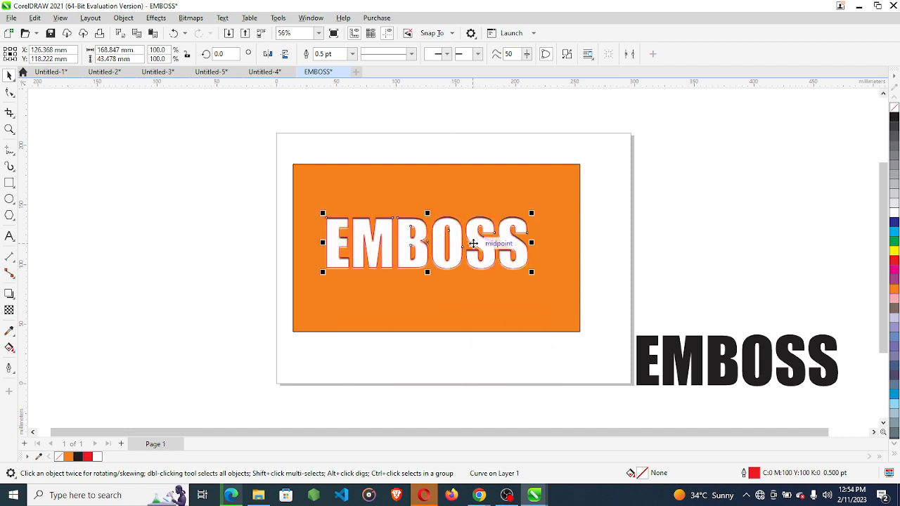
Nudge the red-outlined EMBOSS up about 0.35 mm to align it with the upper edges of the shadowed lettering
{"action": "left_click", "coordinate": [10, 130]}
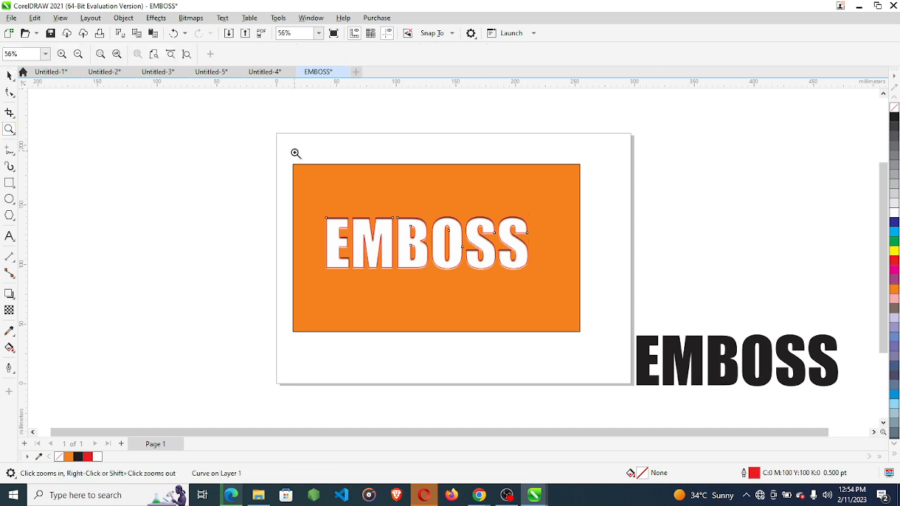
{"action": "left_click_drag", "start_coordinate": [266, 198], "coordinate": [590, 315]}
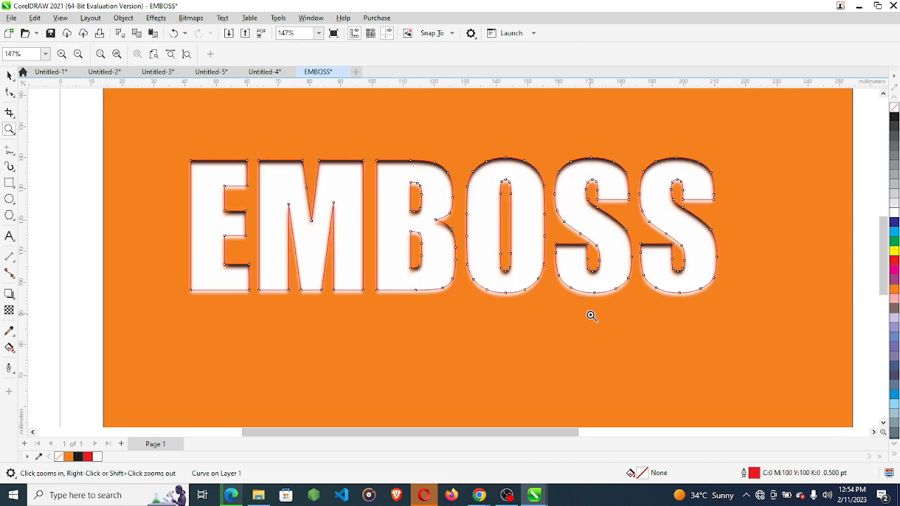
{"action": "left_click", "coordinate": [9, 75]}
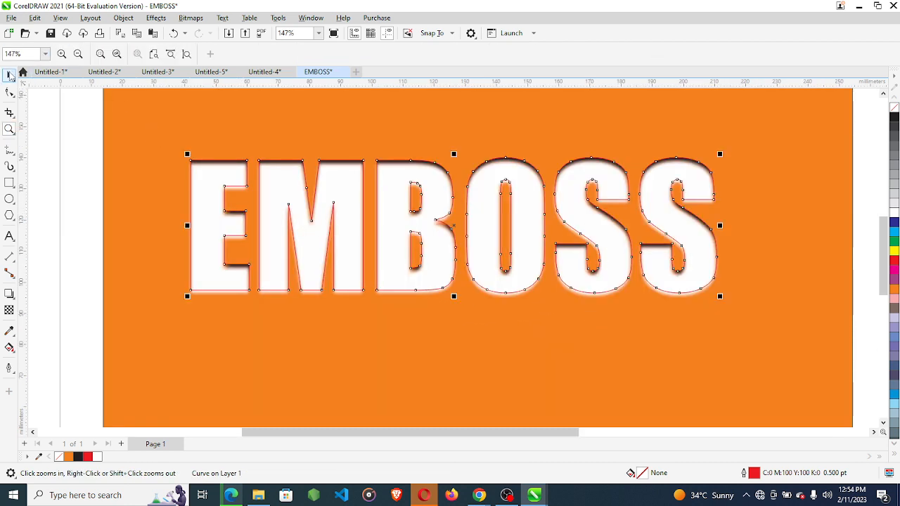
{"action": "key", "text": "Escape"}
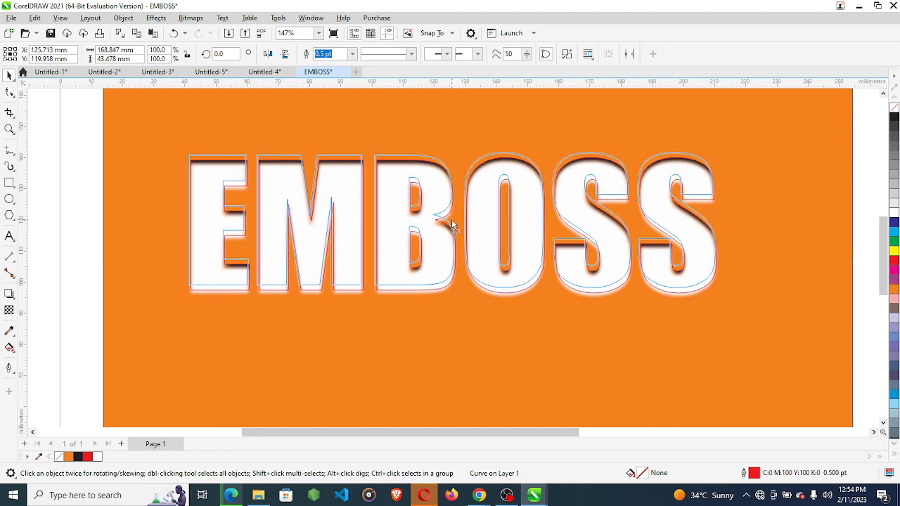
{"action": "left_click", "coordinate": [454, 226]}
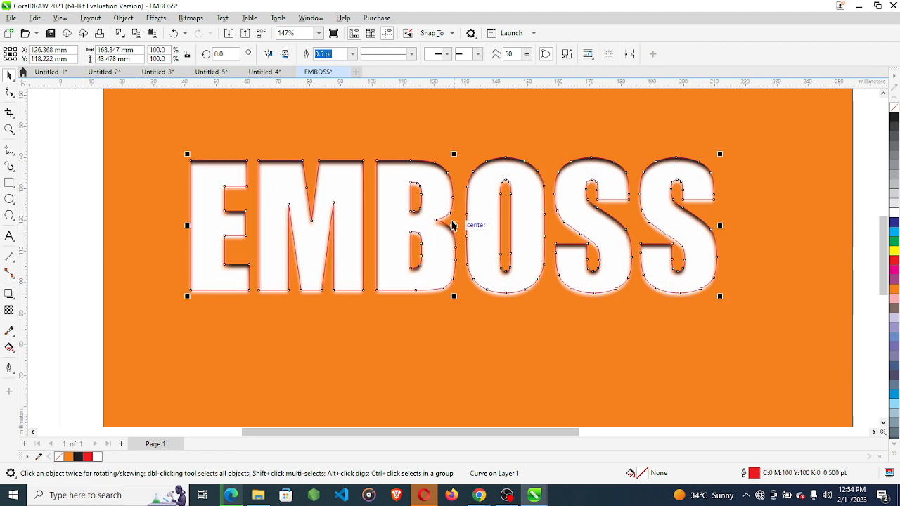
{"action": "left_click_drag", "start_coordinate": [454, 225], "coordinate": [452, 220]}
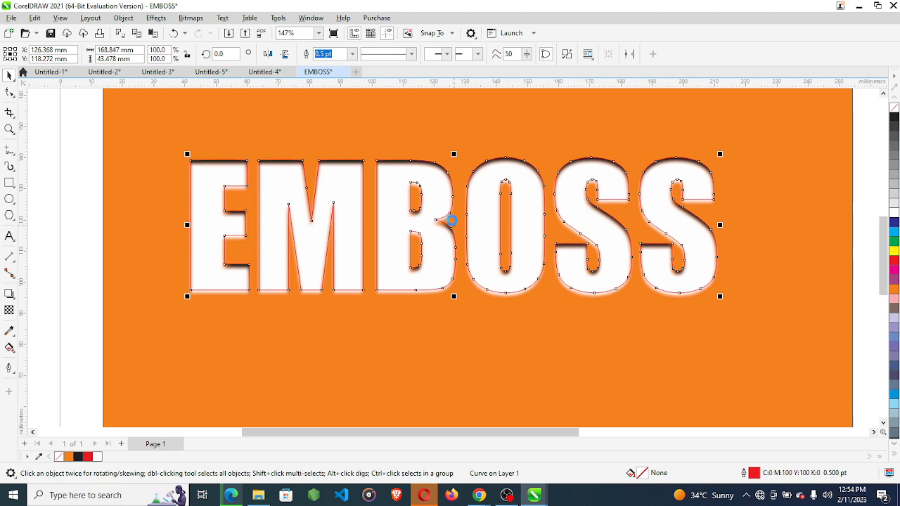
{"action": "key", "text": "Up"}
{"action": "key", "text": "Up"}
{"action": "key", "text": "Up"}
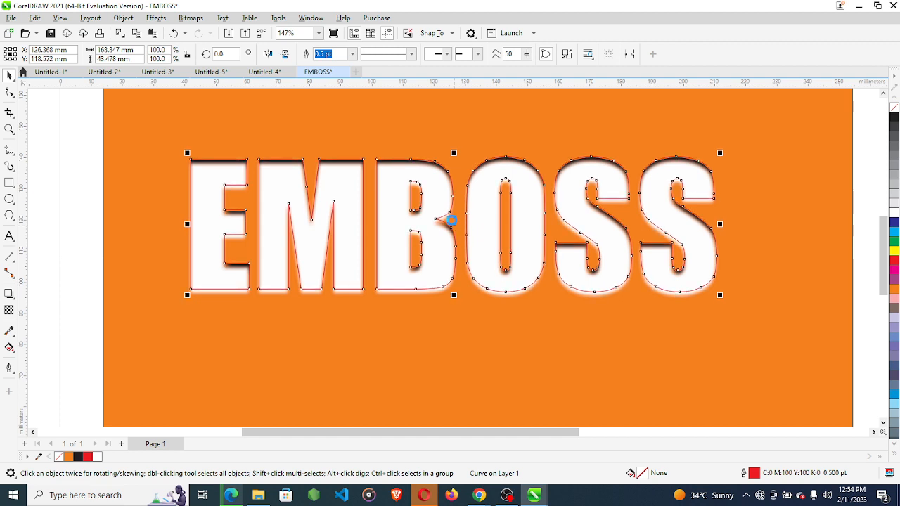
Nudge the red EMBOSS outline down about 0.1 mm and use it to trim the blurred white EMBOSS bitmap beneath
{"action": "key", "text": "Down"}
{"action": "key", "text": "Down"}
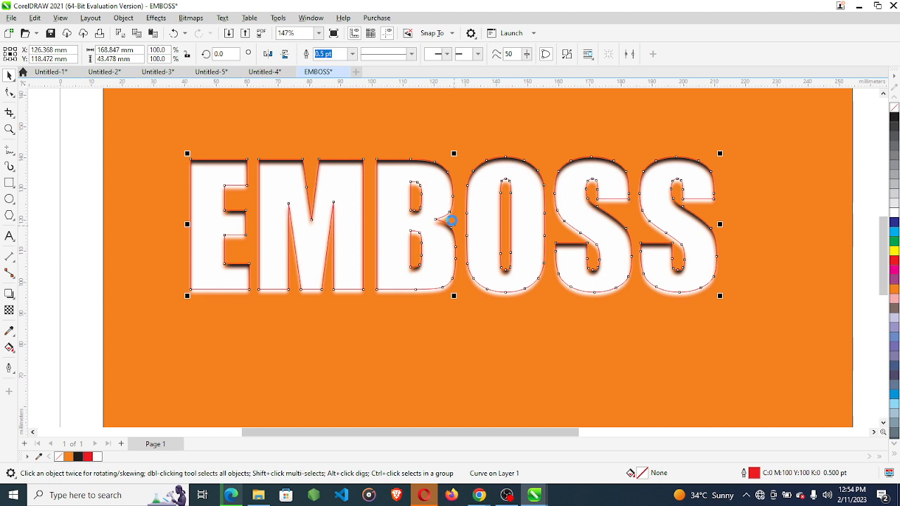
{"action": "left_click", "coordinate": [673, 296], "text": "shift"}
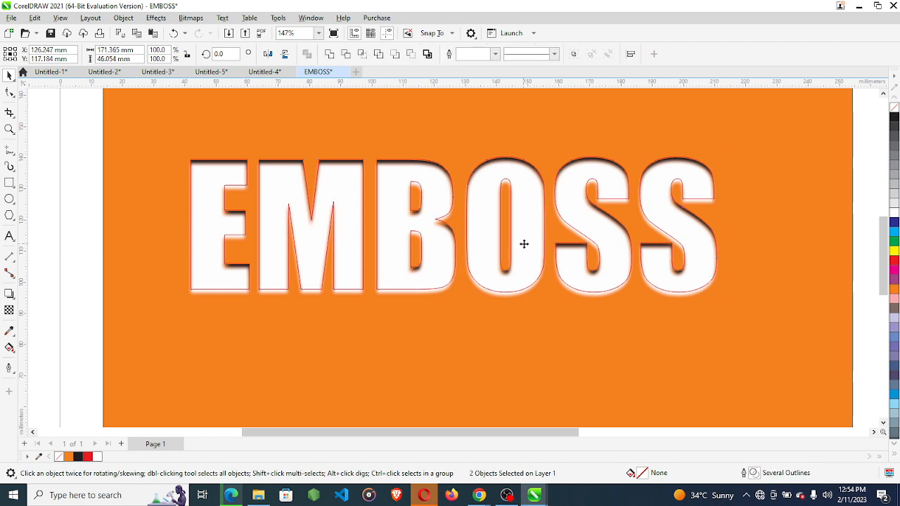
{"action": "left_click_drag", "start_coordinate": [523, 243], "coordinate": [559, 359]}
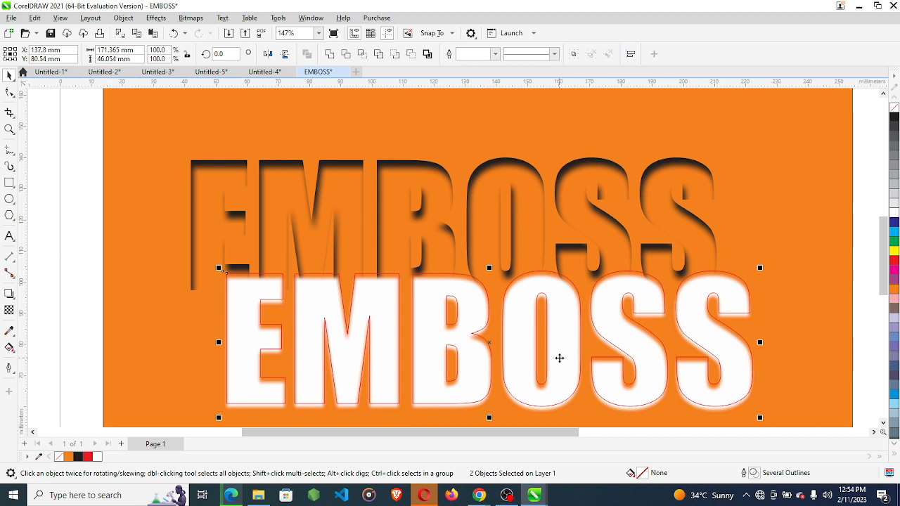
{"action": "key", "text": "ctrl+z"}
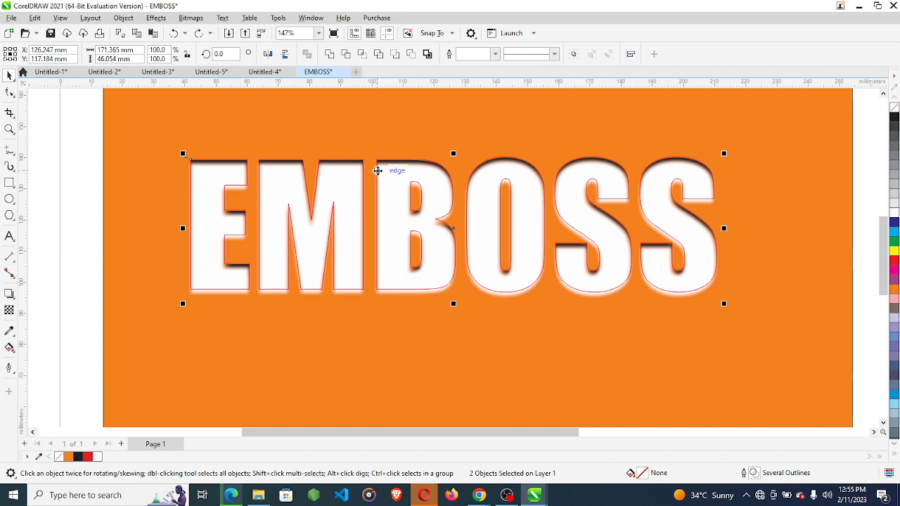
{"action": "left_click", "coordinate": [346, 55]}
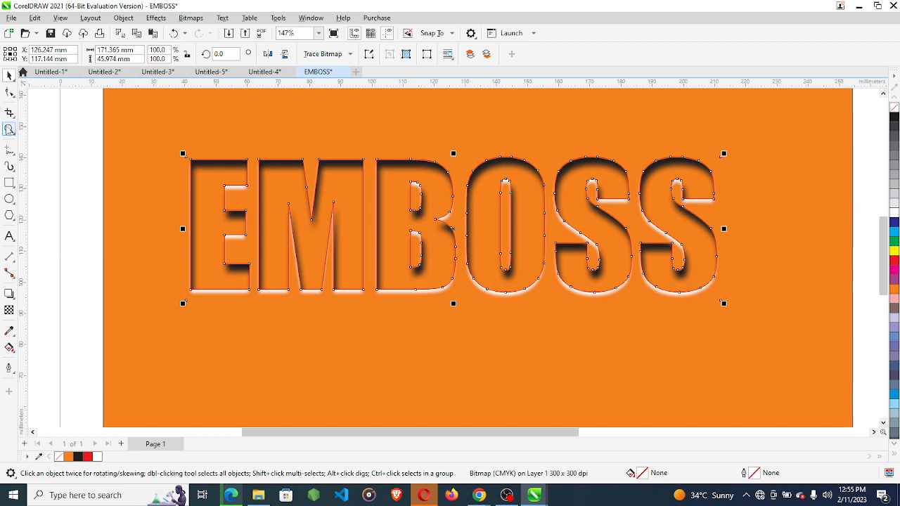
Move the spare black EMBOSS copy from beside the page onto the orange background, slightly below the embossed lettering
{"action": "left_click", "coordinate": [9, 129]}
{"action": "right_click", "coordinate": [112, 178]}
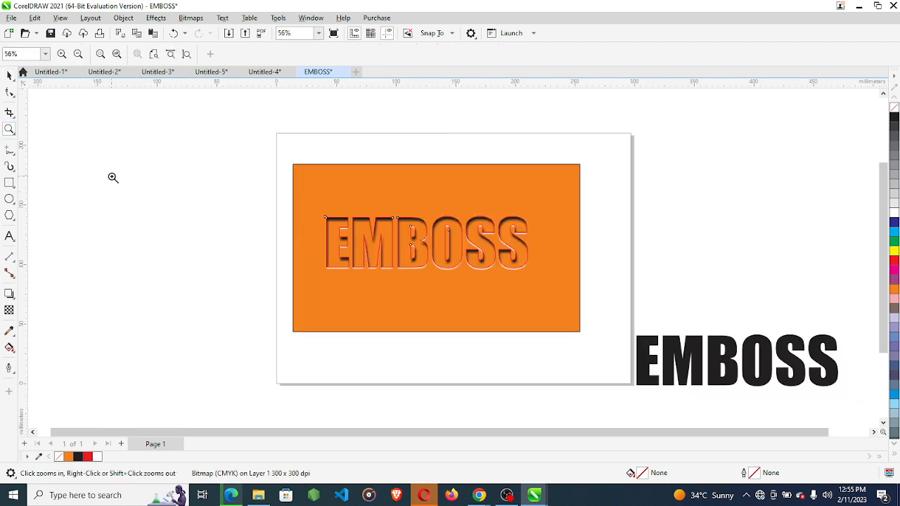
{"action": "left_click", "coordinate": [9, 75]}
{"action": "left_click", "coordinate": [397, 219]}
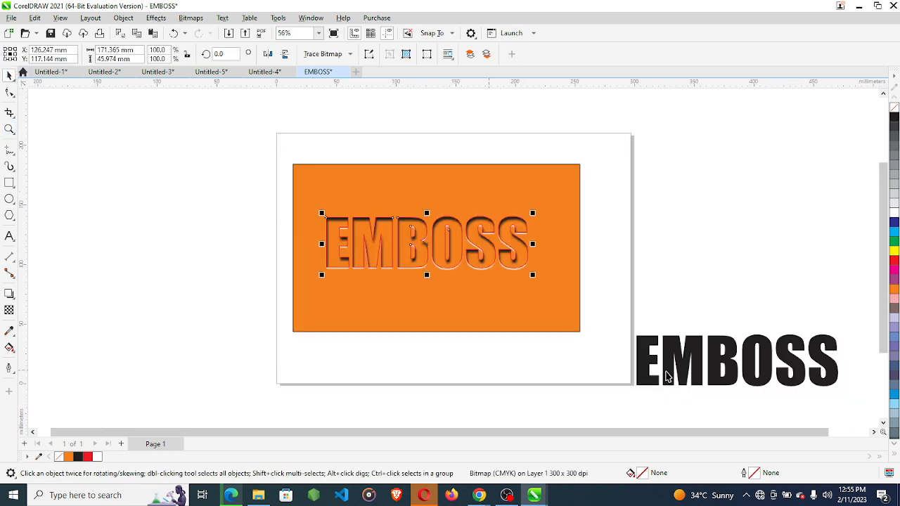
{"action": "left_click_drag", "start_coordinate": [668, 376], "coordinate": [372, 275]}
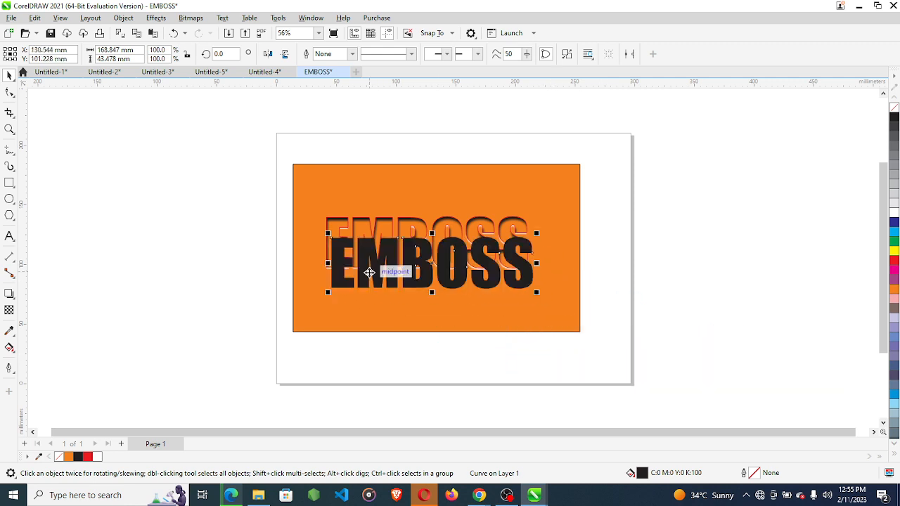
Delete the red EMBOSS outline from the embossed lettering
{"action": "left_click", "coordinate": [10, 131]}
{"action": "left_click", "coordinate": [578, 297]}
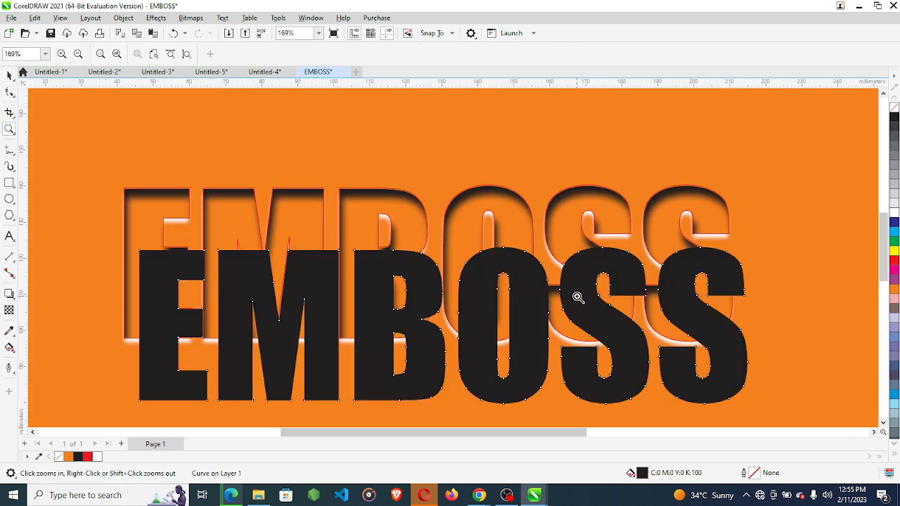
{"action": "left_click", "coordinate": [9, 76]}
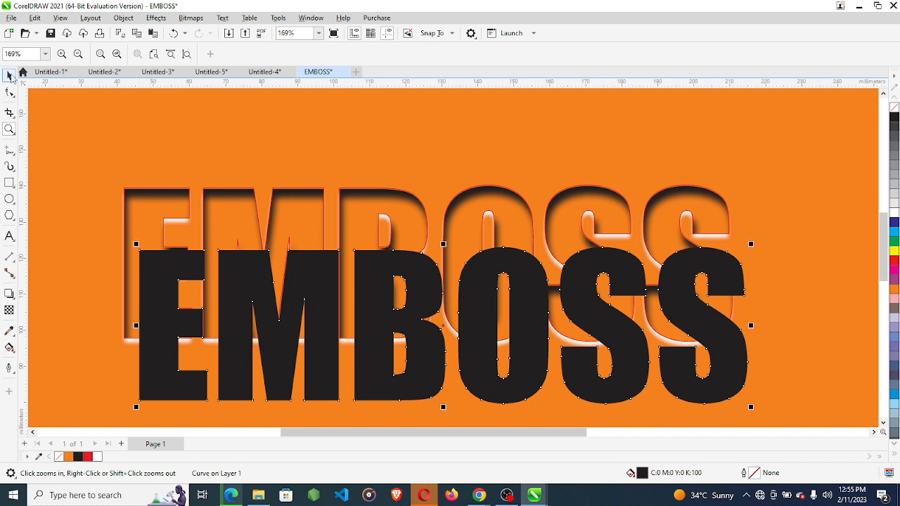
{"action": "left_click", "coordinate": [90, 191]}
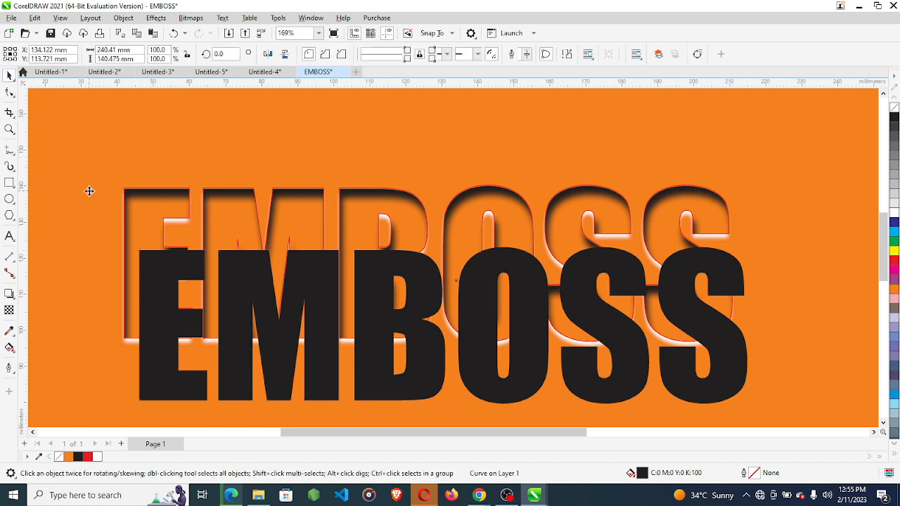
{"action": "left_click", "coordinate": [124, 251]}
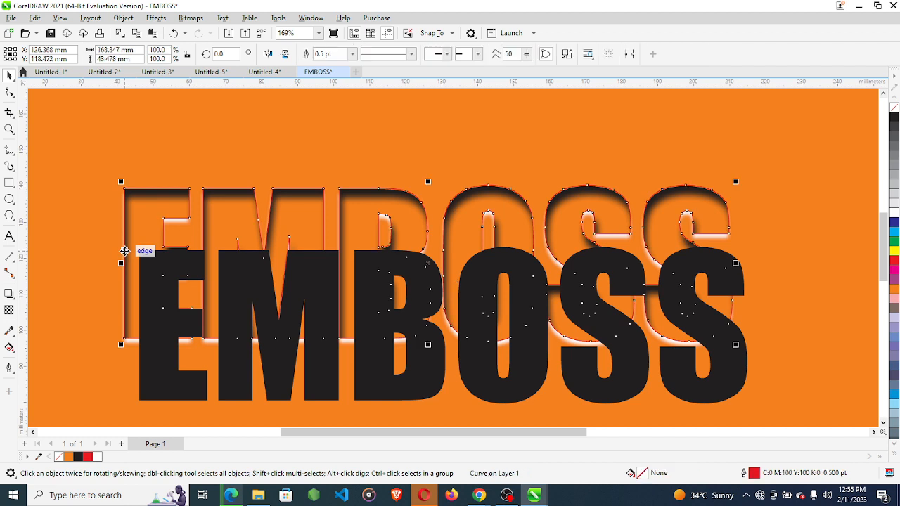
{"action": "key", "text": "Escape"}
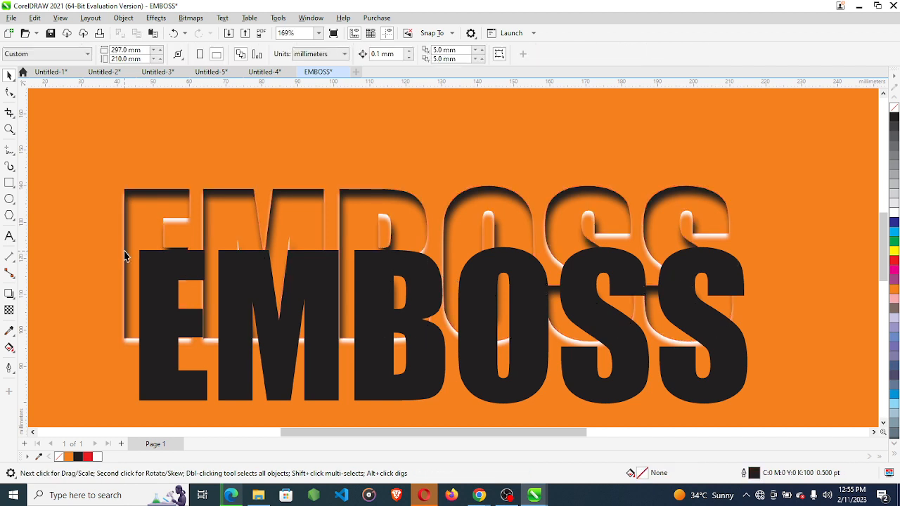
Align the black EMBOSS over the embossed lettering at about X 126.5 mm, Y 116.8 mm, with an Overlay transparency of 80
{"action": "left_click", "coordinate": [289, 345]}
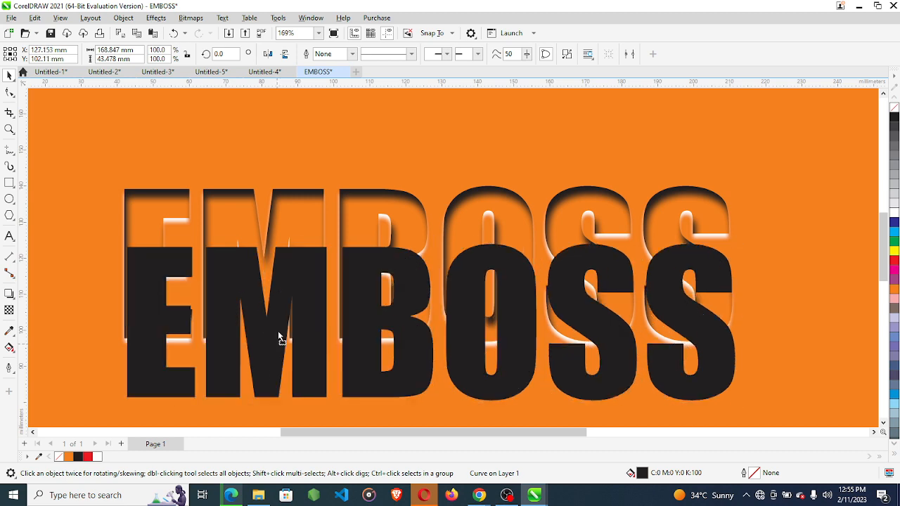
{"action": "left_click_drag", "start_coordinate": [277, 343], "coordinate": [275, 291]}
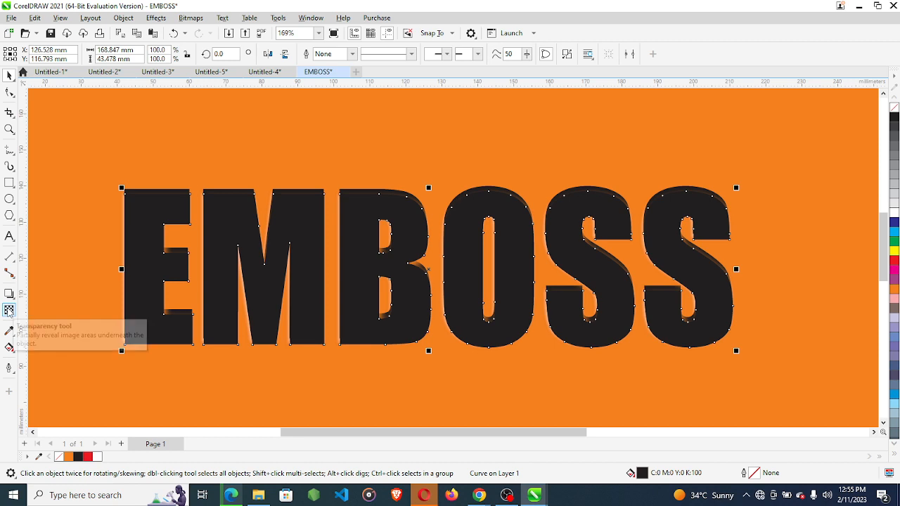
{"action": "left_click", "coordinate": [9, 312]}
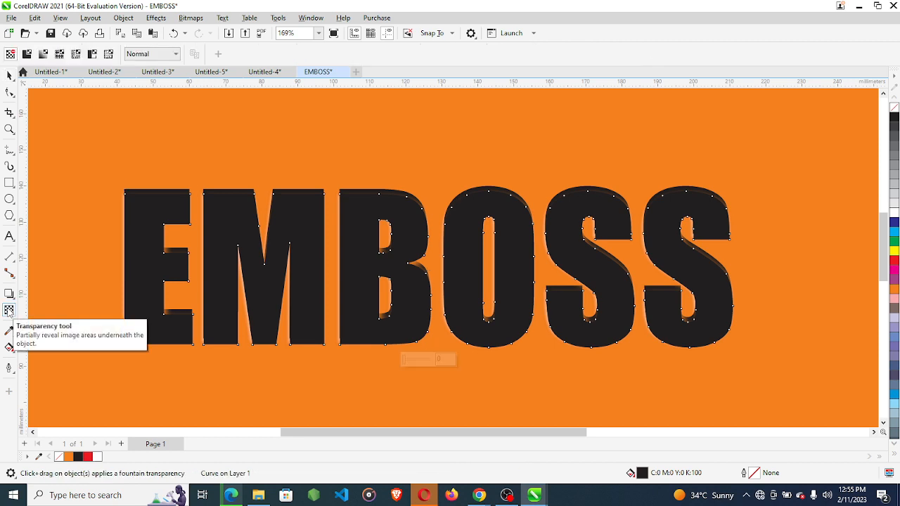
{"action": "left_click", "coordinate": [176, 54]}
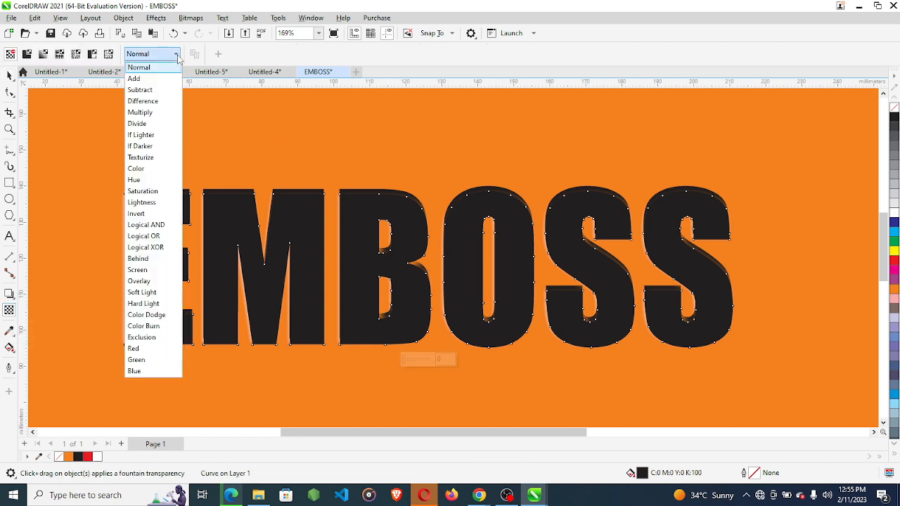
{"action": "left_click", "coordinate": [158, 282]}
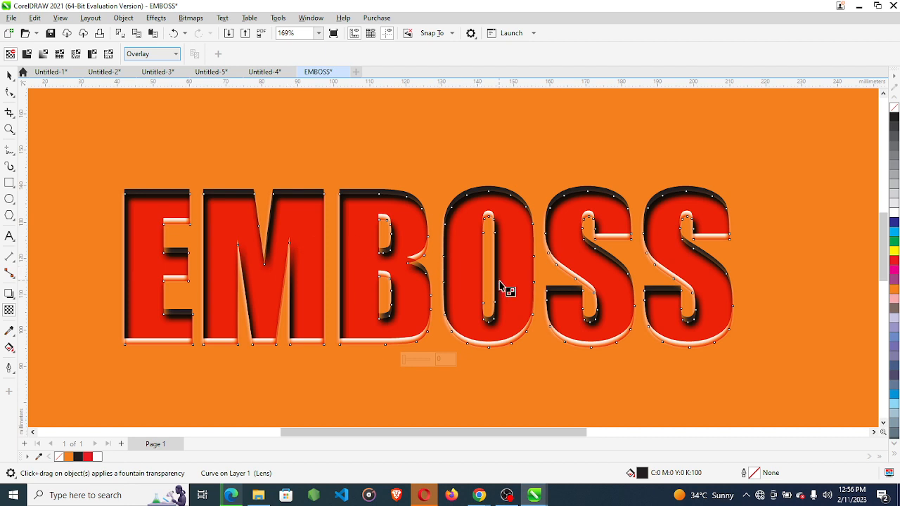
{"action": "left_click", "coordinate": [448, 358]}
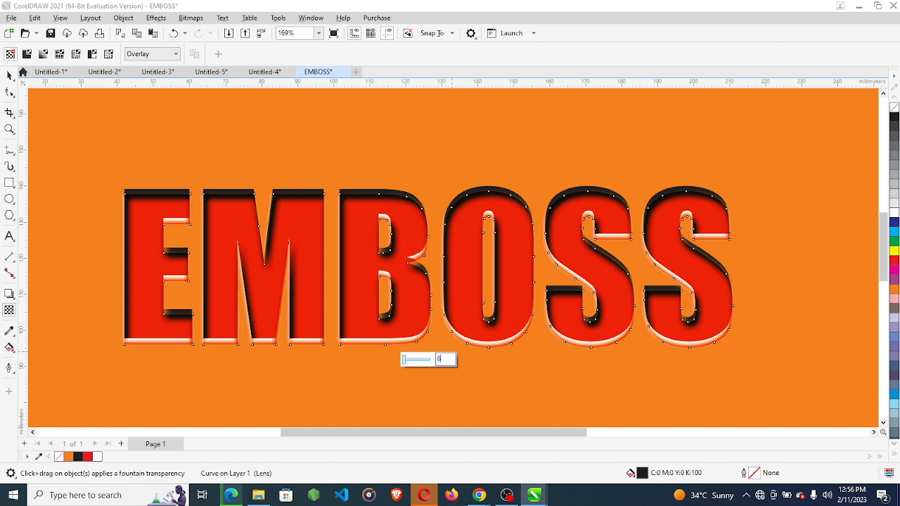
{"action": "key", "text": "Return"}
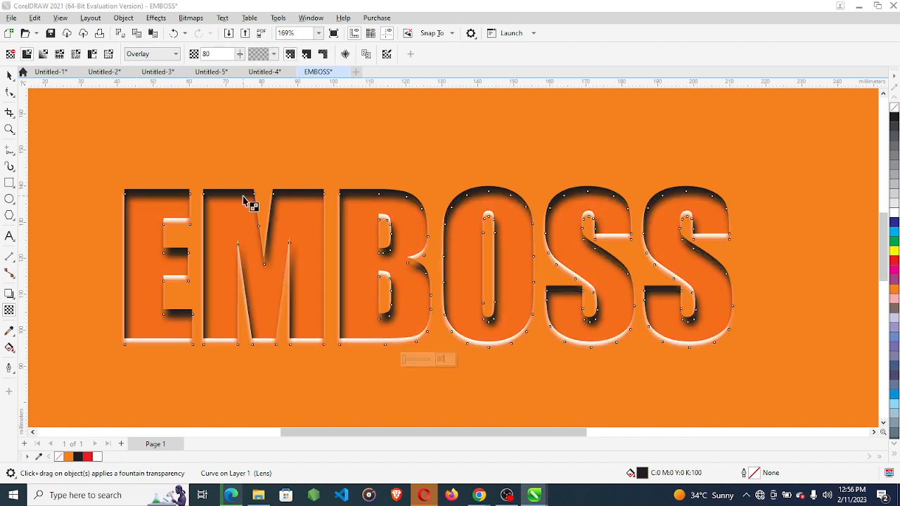
{"action": "left_click", "coordinate": [10, 76]}
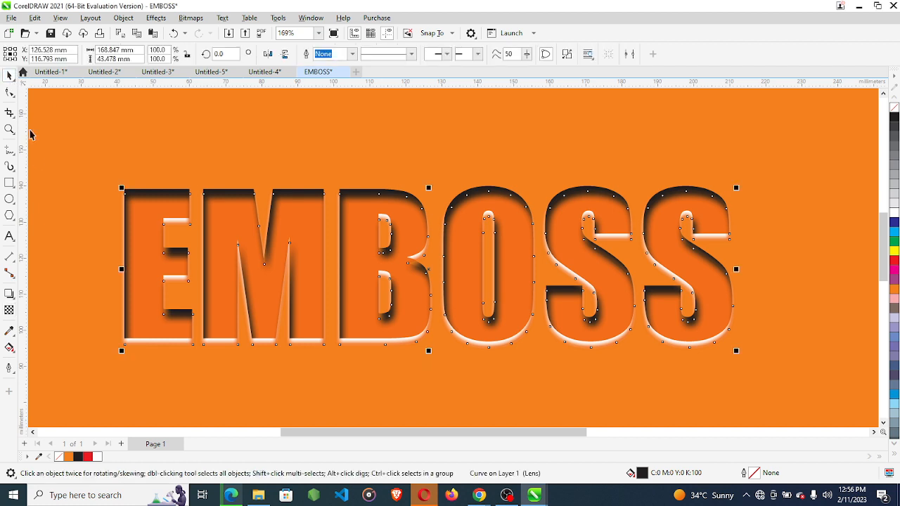
Draw a rectangle about 134 × 92 mm beside the page and move it to about X -104.4 mm, Y 182.1 mm
{"action": "left_click", "coordinate": [9, 130]}
{"action": "right_click", "coordinate": [196, 166]}
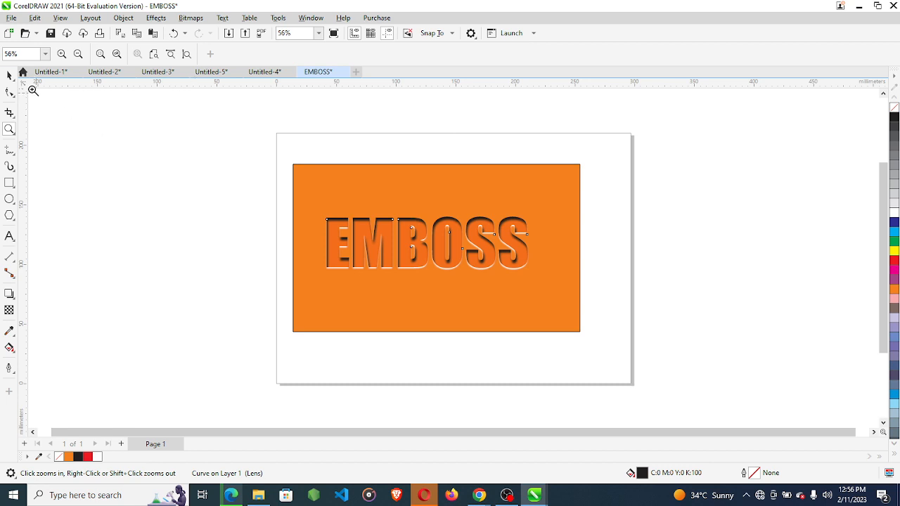
{"action": "left_click", "coordinate": [9, 76]}
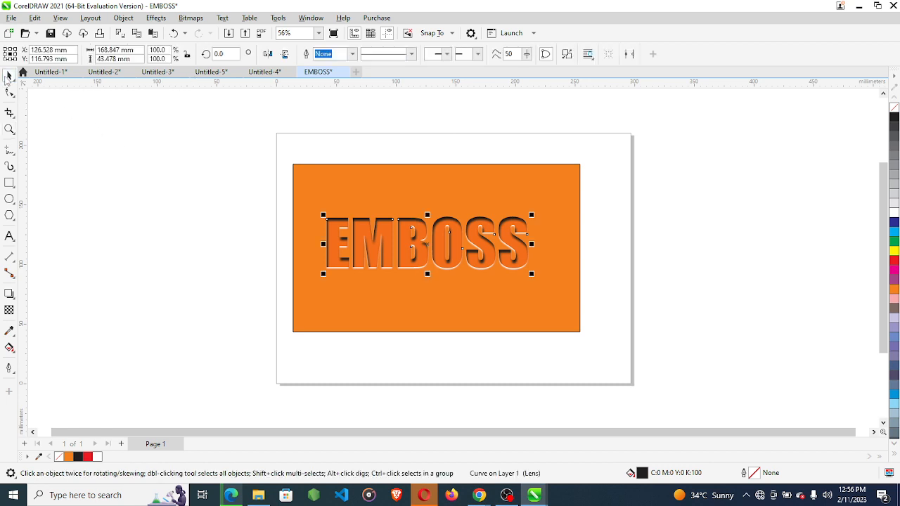
{"action": "left_click", "coordinate": [10, 183]}
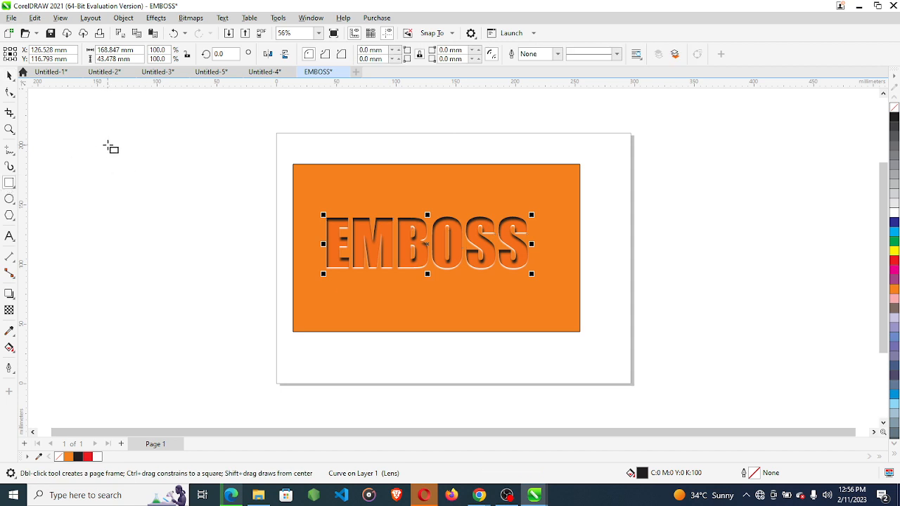
{"action": "mouse_move", "coordinate": [107, 144]}
{"action": "left_mouse_down"}
{"action": "mouse_move", "coordinate": [183, 253]}
{"action": "mouse_move", "coordinate": [268, 255]}
{"action": "left_mouse_up"}
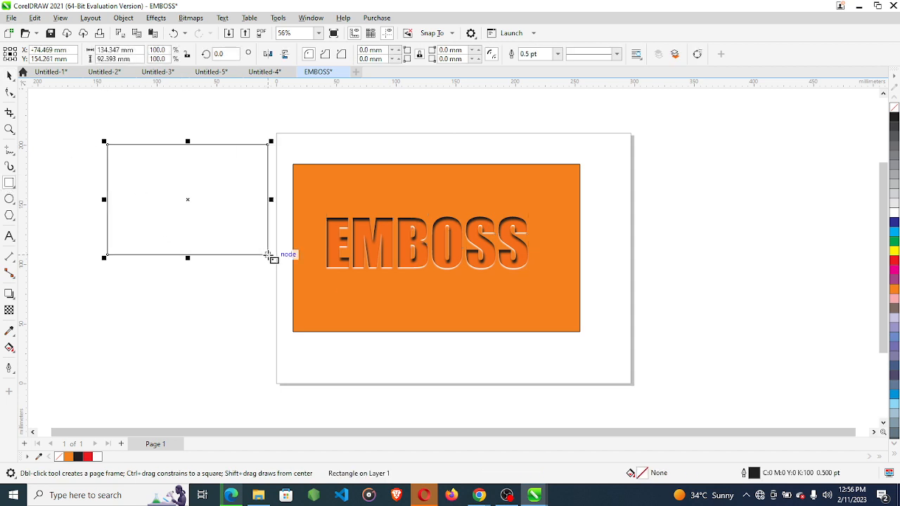
{"action": "key", "text": "space"}
{"action": "left_click_drag", "start_coordinate": [187, 202], "coordinate": [152, 170]}
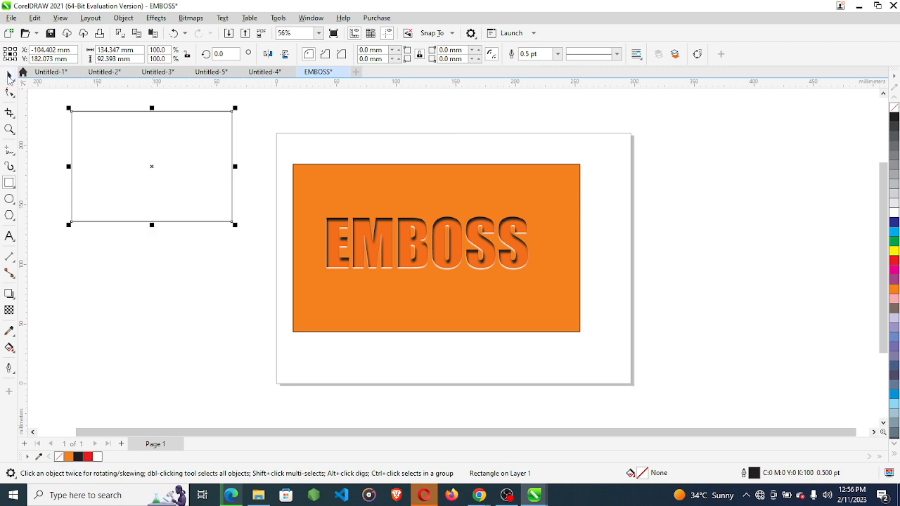
Group the three stacked EMBOSS objects and try moving the group
{"action": "left_click", "coordinate": [9, 76]}
{"action": "left_click_drag", "start_coordinate": [275, 202], "coordinate": [562, 288]}
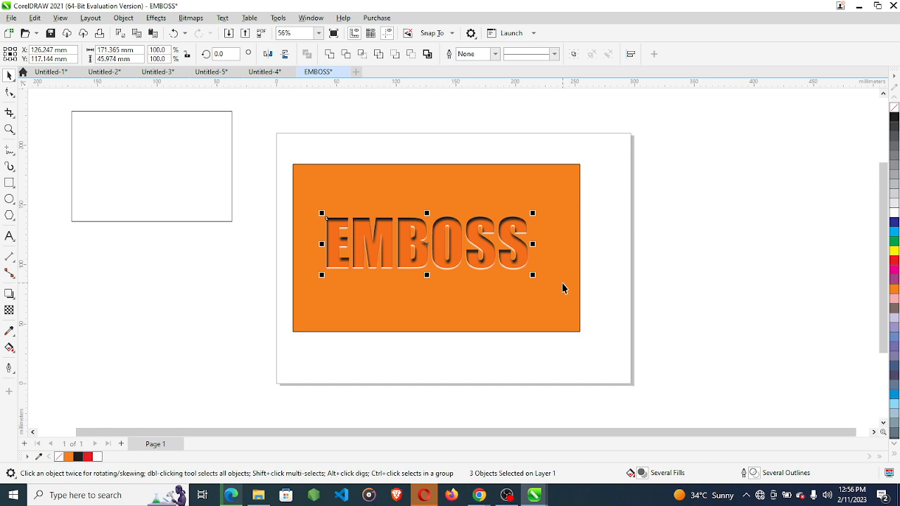
{"action": "key", "text": "ctrl+g"}
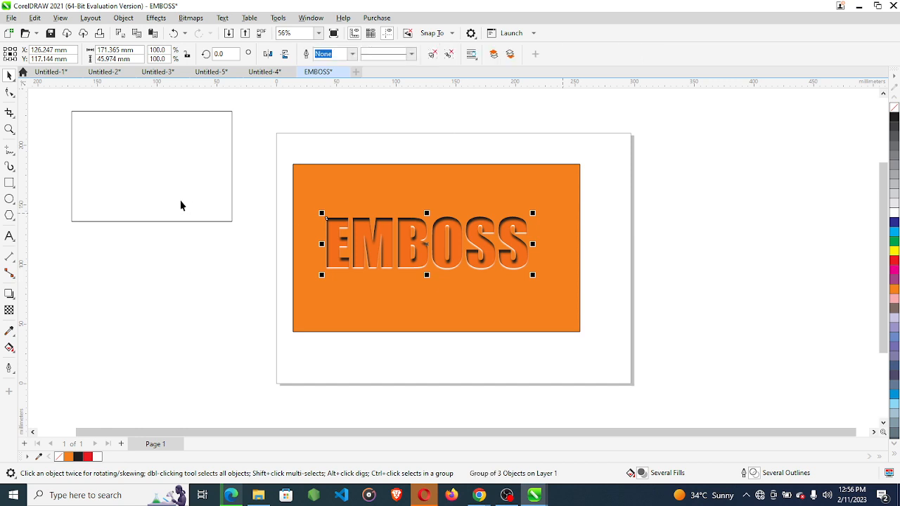
{"action": "left_click_drag", "start_coordinate": [441, 250], "coordinate": [539, 318]}
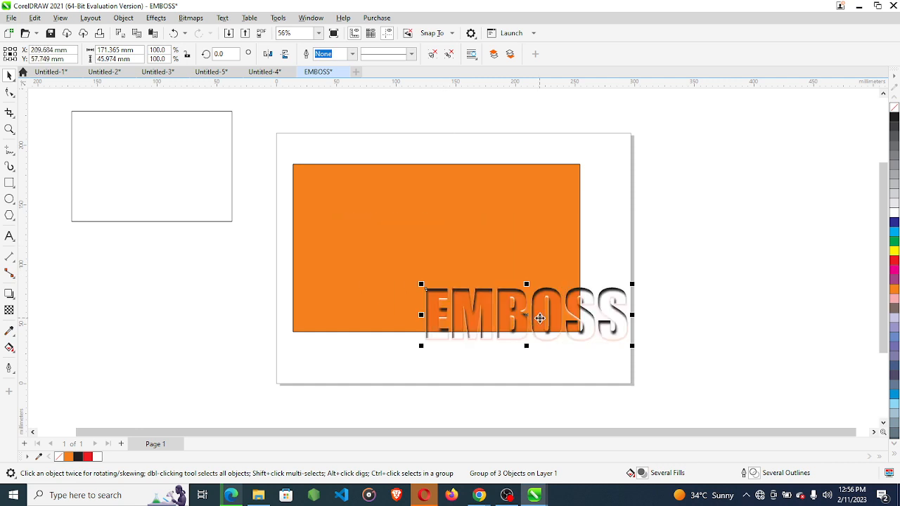
{"action": "key", "text": "ctrl+z"}
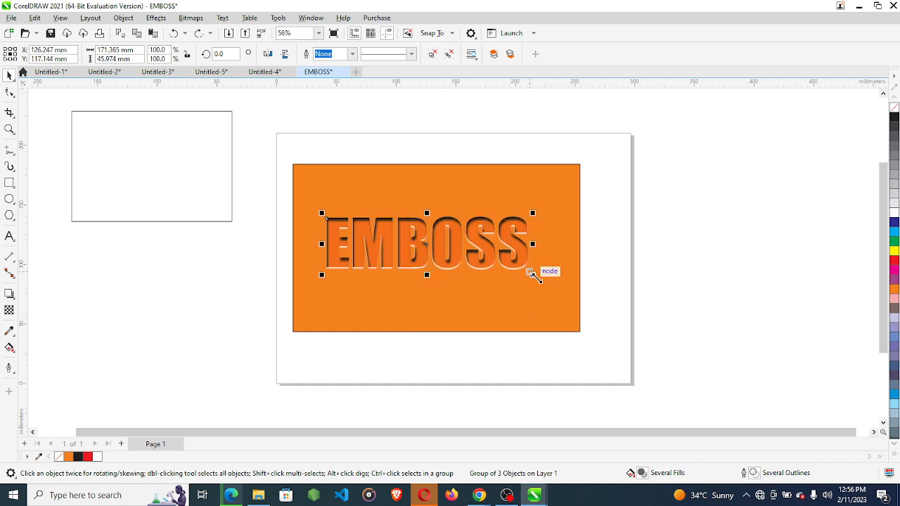
Ungroup the three stacked EMBOSS objects
{"action": "left_click", "coordinate": [894, 262]}
{"action": "left_click", "coordinate": [207, 158]}
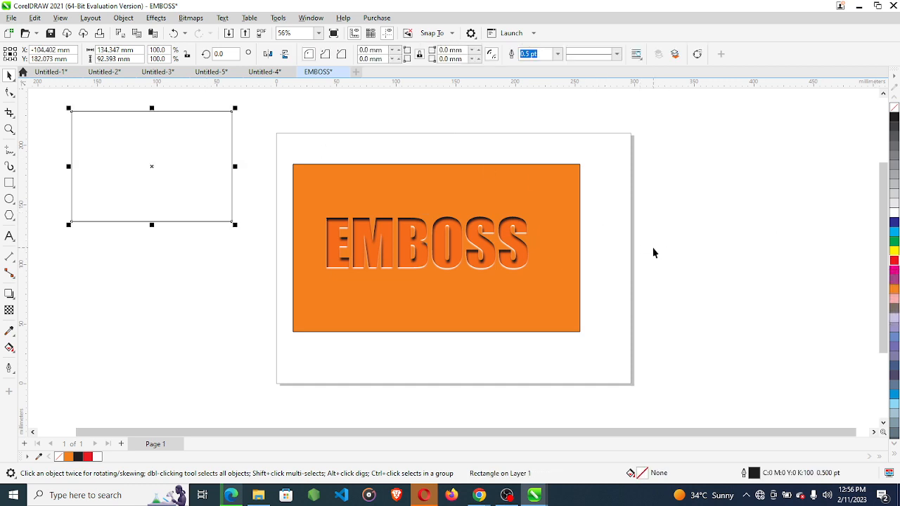
{"action": "key", "text": "ctrl+z"}
{"action": "key", "text": "ctrl+u"}
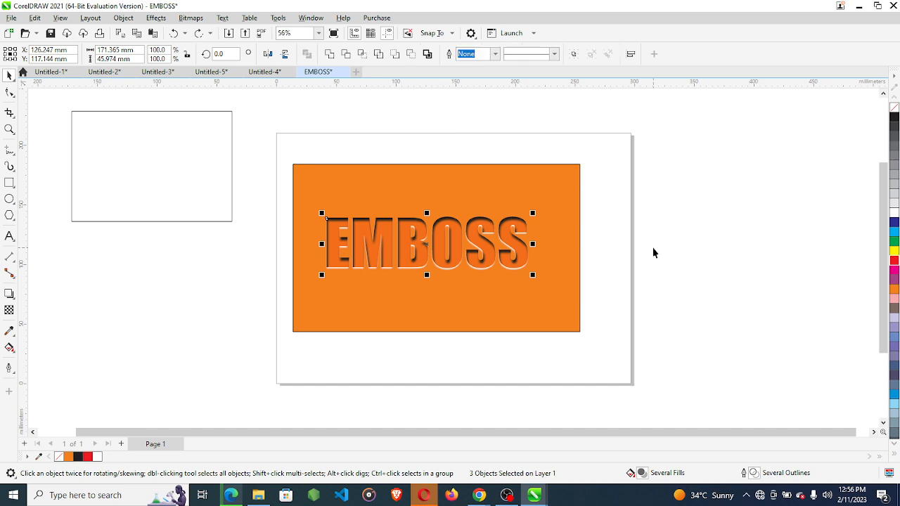
Fill the empty rectangle beside the page with red and widen it until it slightly overlaps the page edge
{"action": "left_click", "coordinate": [179, 120]}
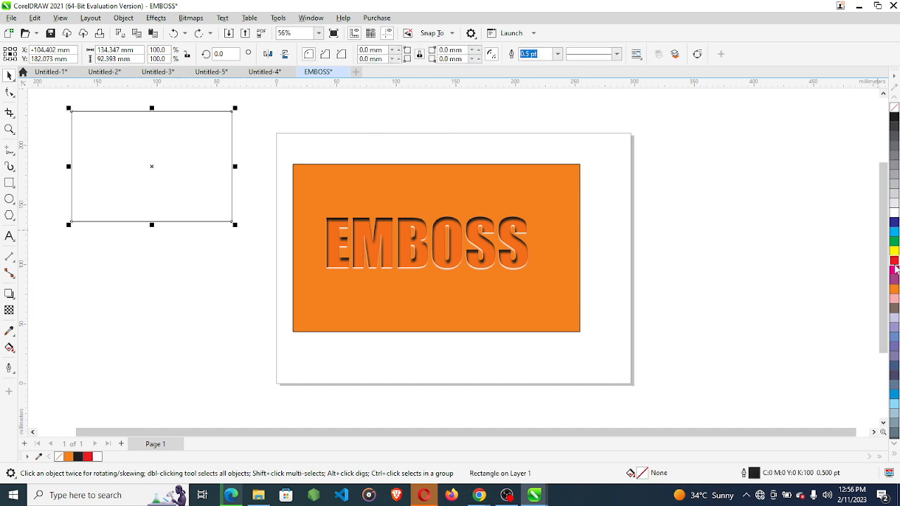
{"action": "left_click", "coordinate": [894, 262]}
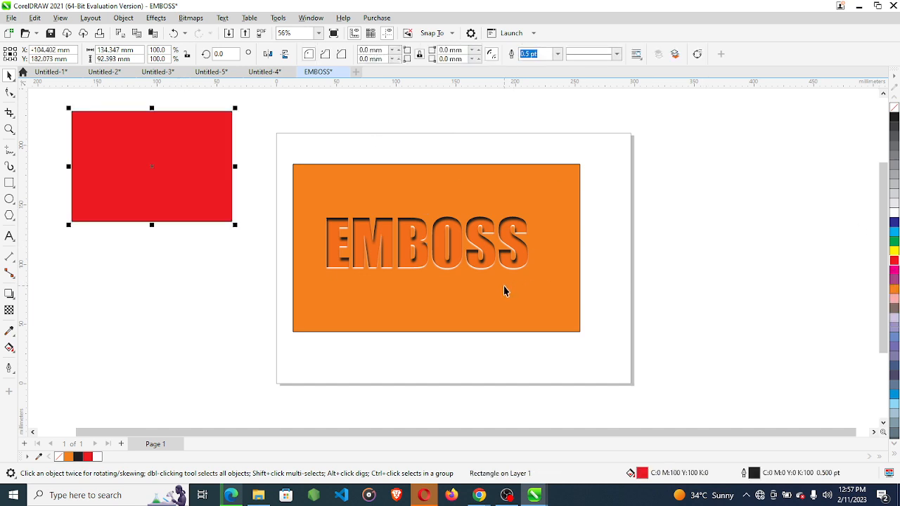
{"action": "left_click_drag", "start_coordinate": [235, 167], "coordinate": [289, 168]}
Move the red rectangle up and to the left so it clears the page edge
{"action": "left_click_drag", "start_coordinate": [460, 249], "coordinate": [532, 275]}
{"action": "key", "text": "F10"}
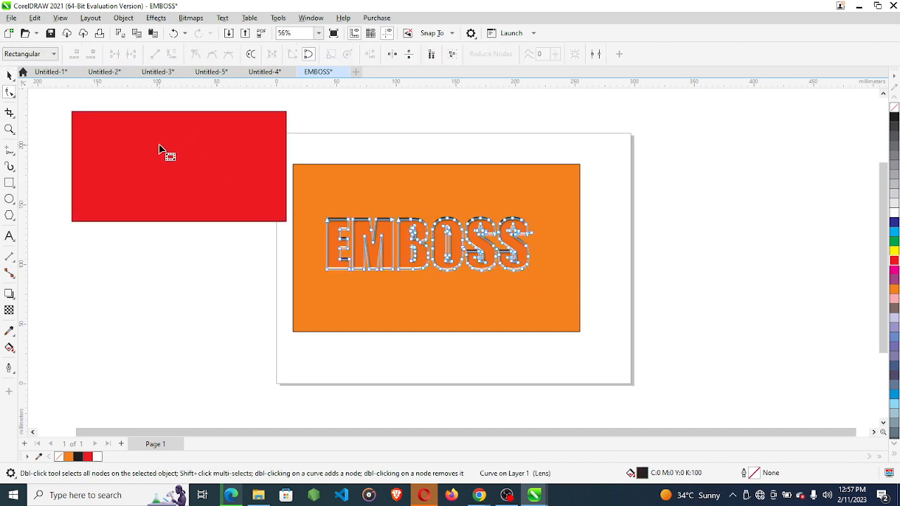
{"action": "left_click", "coordinate": [9, 75]}
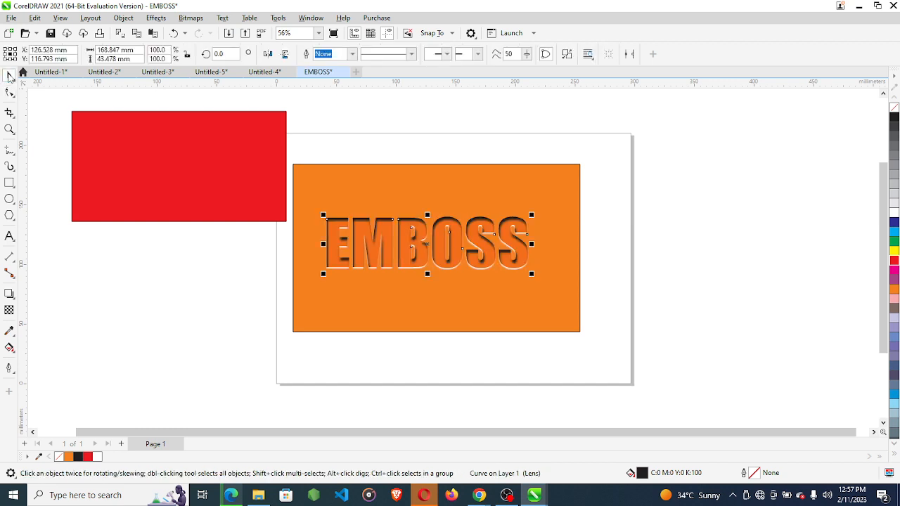
{"action": "left_click_drag", "start_coordinate": [178, 166], "coordinate": [109, 137]}
{"action": "left_click", "coordinate": [266, 198]}
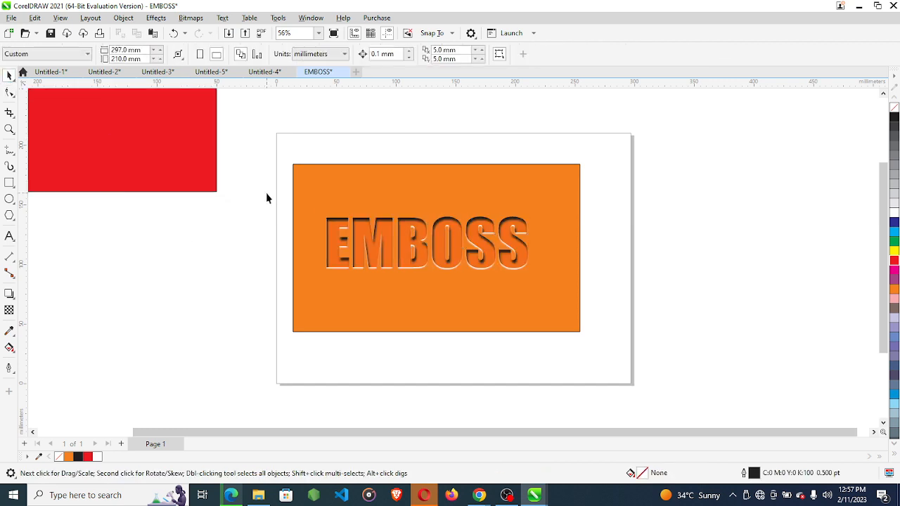
Group the three stacked EMBOSS objects and place a copy of the group on the red rectangle
{"action": "left_click_drag", "start_coordinate": [266, 198], "coordinate": [559, 293]}
{"action": "key", "text": "ctrl+g"}
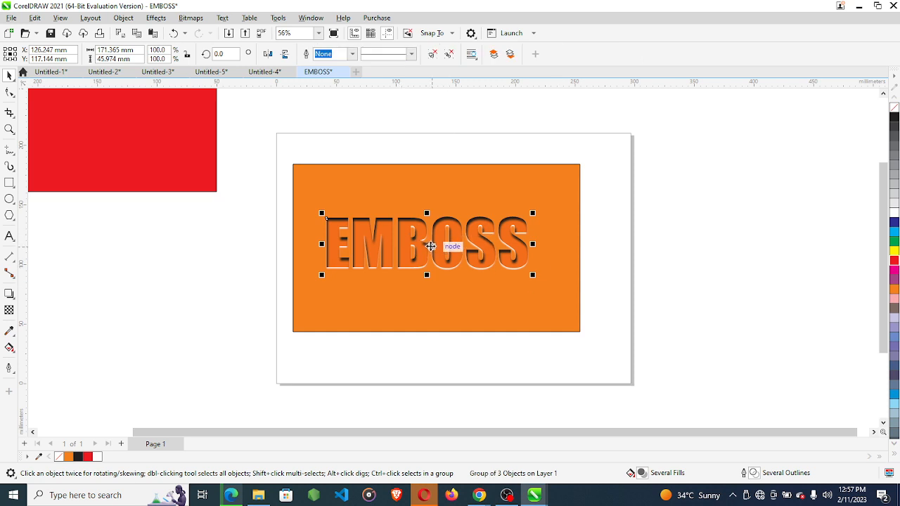
{"action": "left_click_drag", "start_coordinate": [430, 246], "coordinate": [123, 133]}
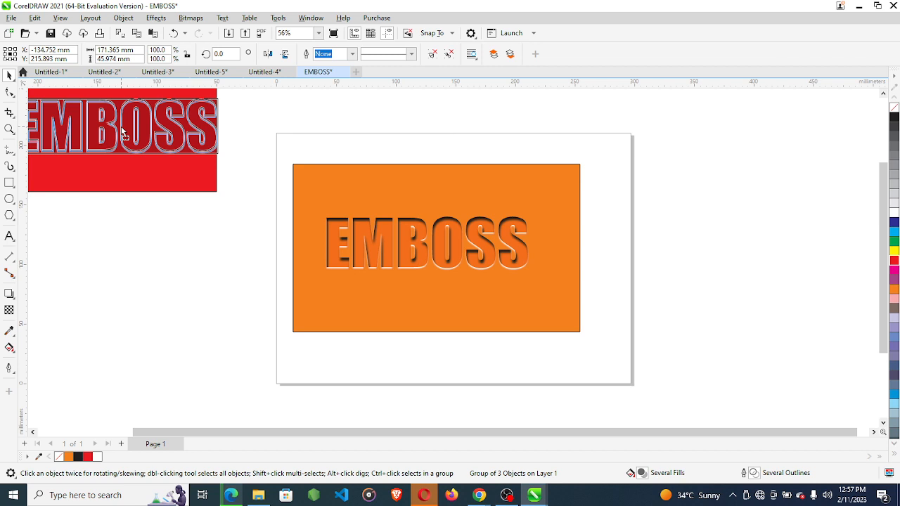
{"action": "left_click_drag", "start_coordinate": [123, 133], "coordinate": [121, 126]}
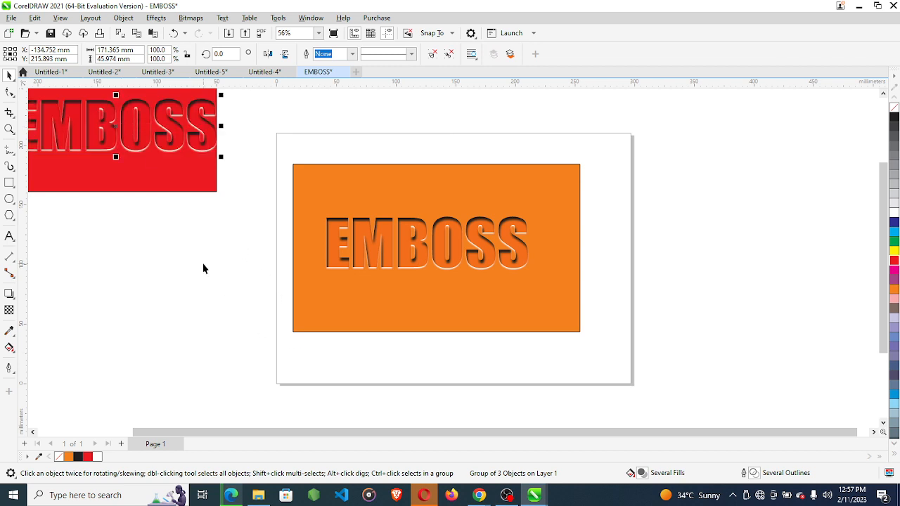
Shift the EMBOSS copy to about X -138.6 mm, Y 216 mm so it fits inside the red rectangle
{"action": "left_click_drag", "start_coordinate": [249, 435], "coordinate": [216, 444]}
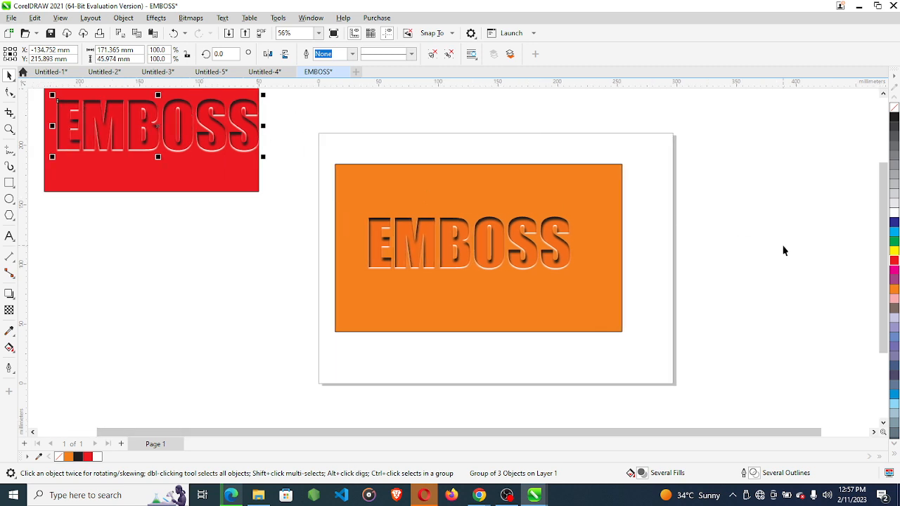
{"action": "left_click_drag", "start_coordinate": [887, 226], "coordinate": [884, 191]}
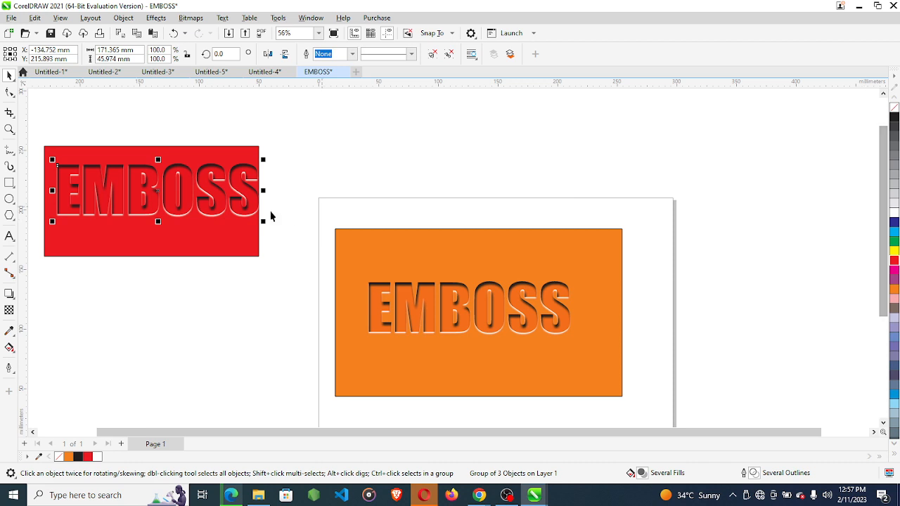
{"action": "left_click_drag", "start_coordinate": [211, 201], "coordinate": [206, 202]}
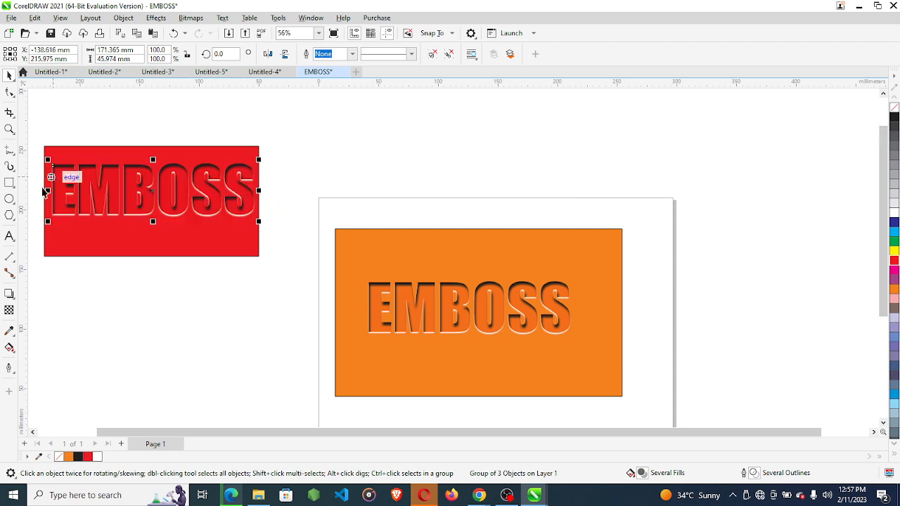
Draw a rectangle, widen it to about 197 × 95 mm, and move it to about X 264.7 mm, Y 240.5 mm
{"action": "left_click", "coordinate": [9, 183]}
{"action": "left_click_drag", "start_coordinate": [700, 122], "coordinate": [827, 236]}
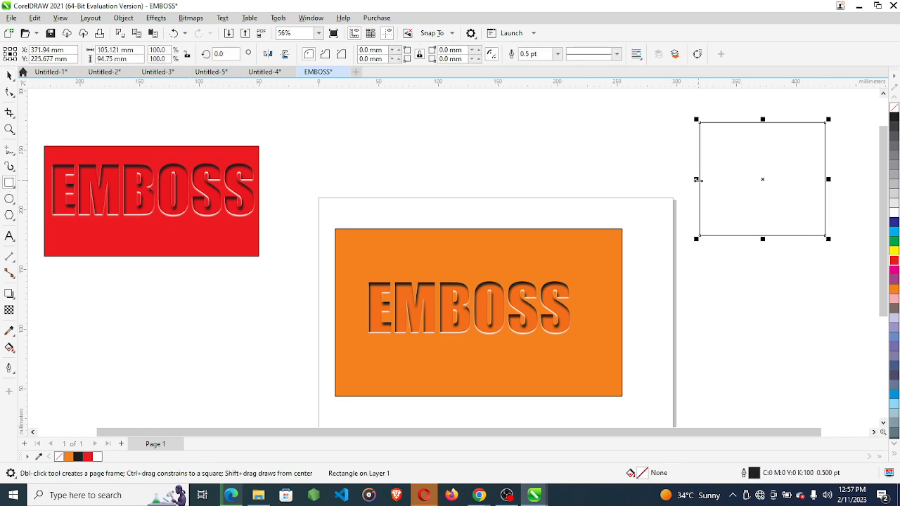
{"action": "left_click_drag", "start_coordinate": [696, 180], "coordinate": [588, 157]}
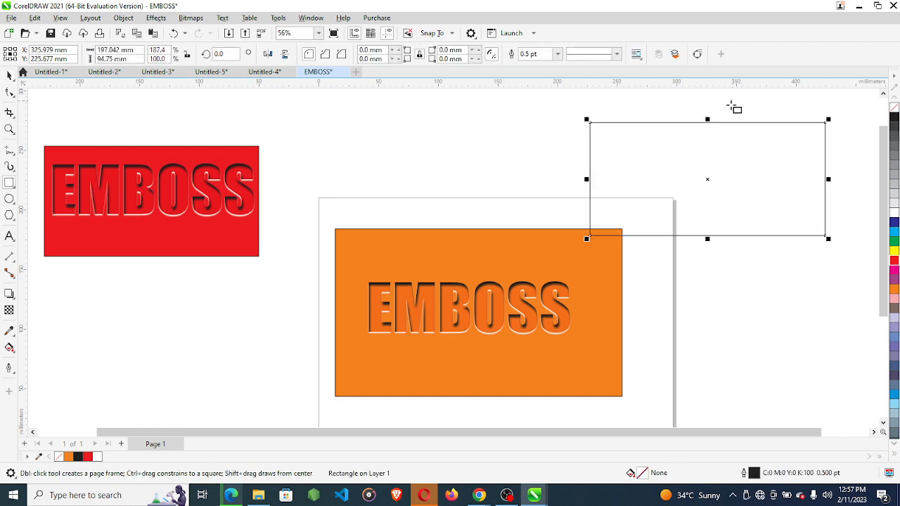
{"action": "key", "text": "space"}
{"action": "left_click_drag", "start_coordinate": [707, 184], "coordinate": [633, 166]}
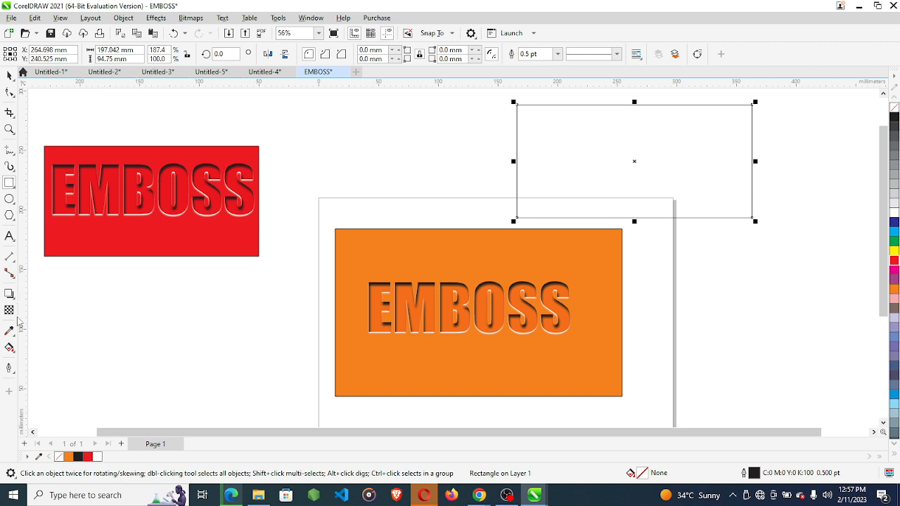
Try bitmap pattern, PostScript Patio and vector pattern fills on the new empty rectangle
{"action": "left_click", "coordinate": [14, 347]}
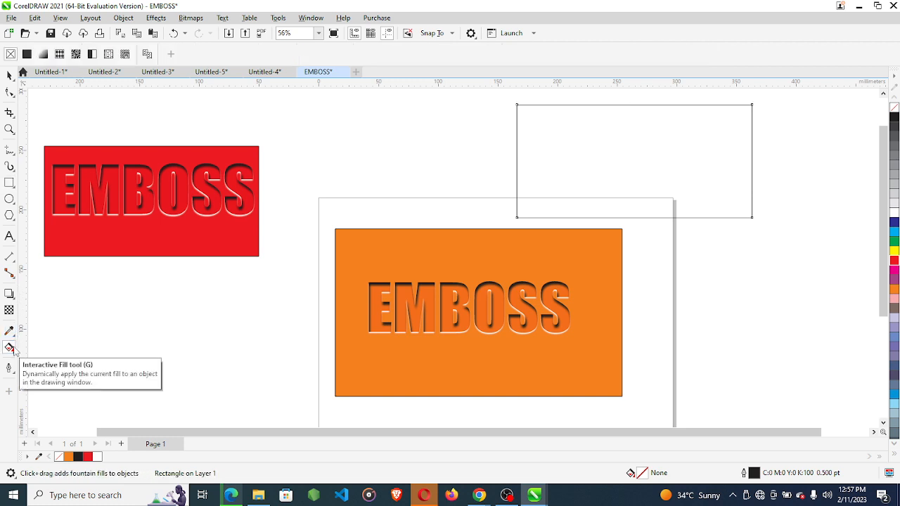
{"action": "left_click", "coordinate": [76, 56]}
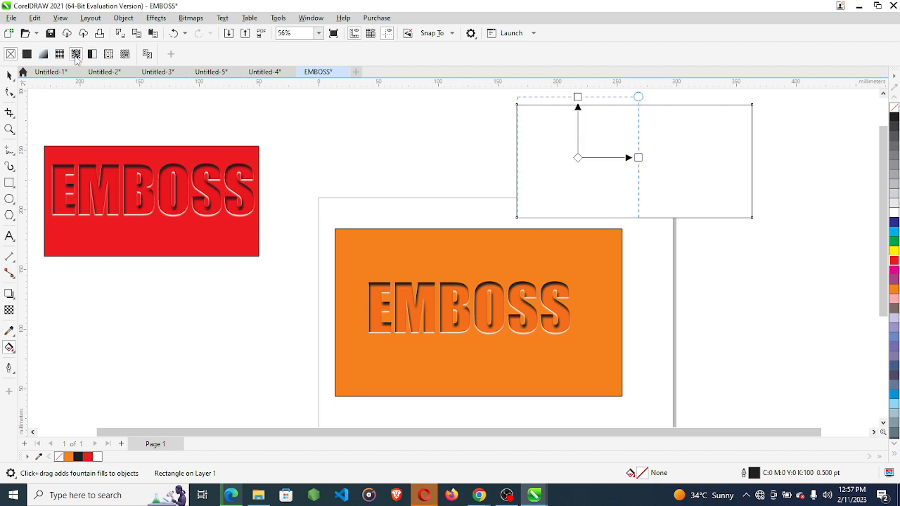
{"action": "left_click", "coordinate": [128, 55]}
{"action": "left_click", "coordinate": [189, 55]}
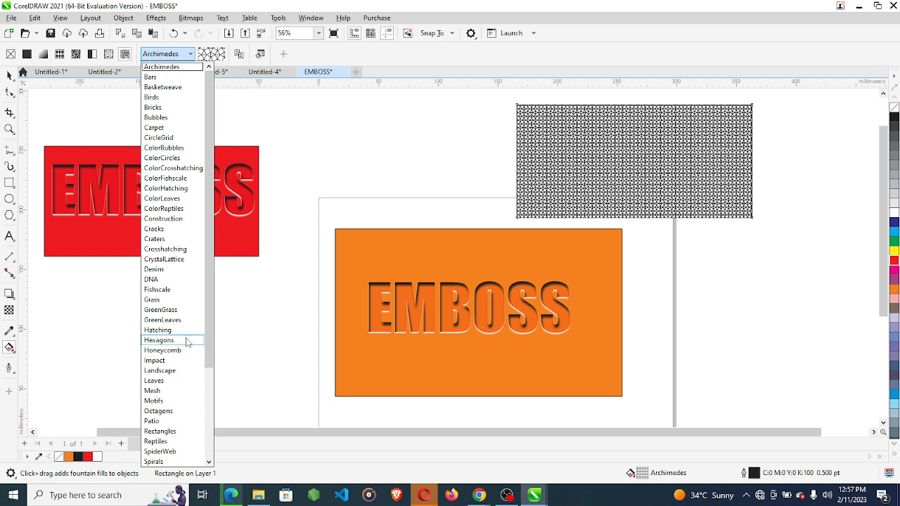
{"action": "left_click", "coordinate": [166, 421]}
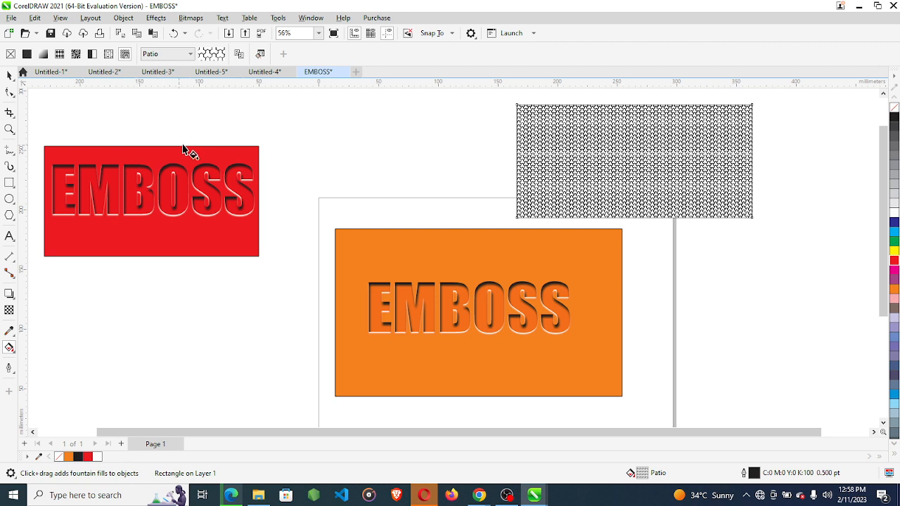
{"action": "left_click", "coordinate": [190, 54]}
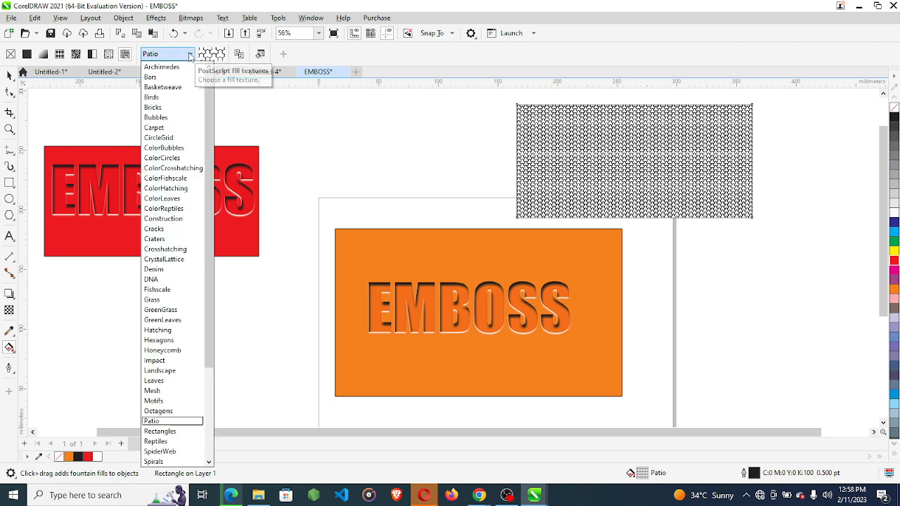
{"action": "left_click", "coordinate": [76, 56]}
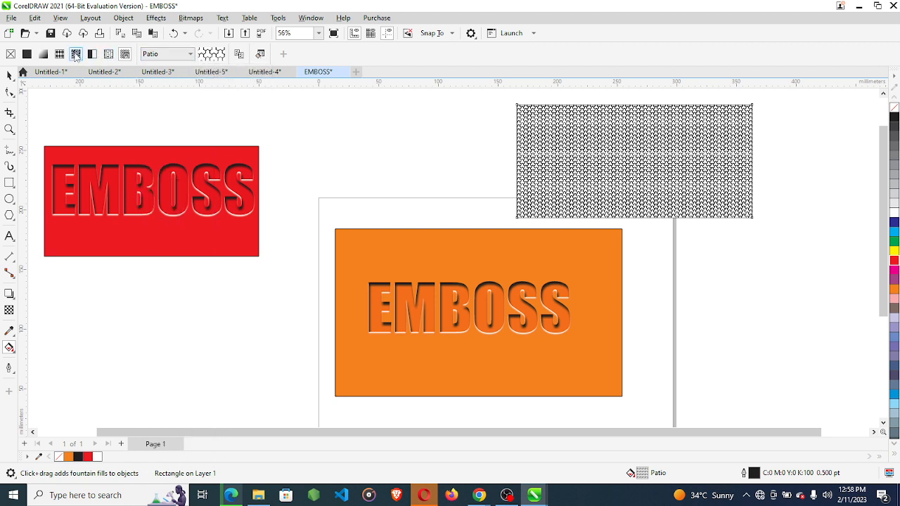
{"action": "left_click", "coordinate": [59, 56]}
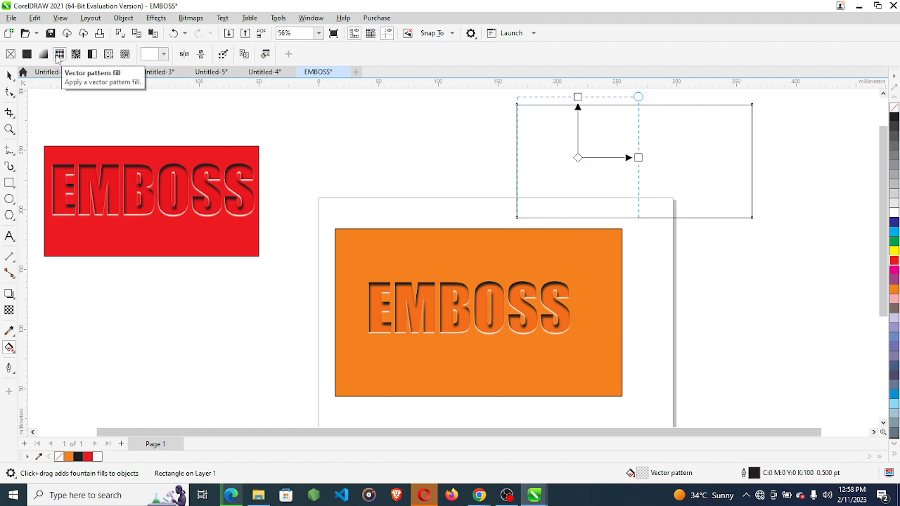
Apply a linear black-to-white fountain fill across the new rectangle
{"action": "left_click", "coordinate": [42, 54]}
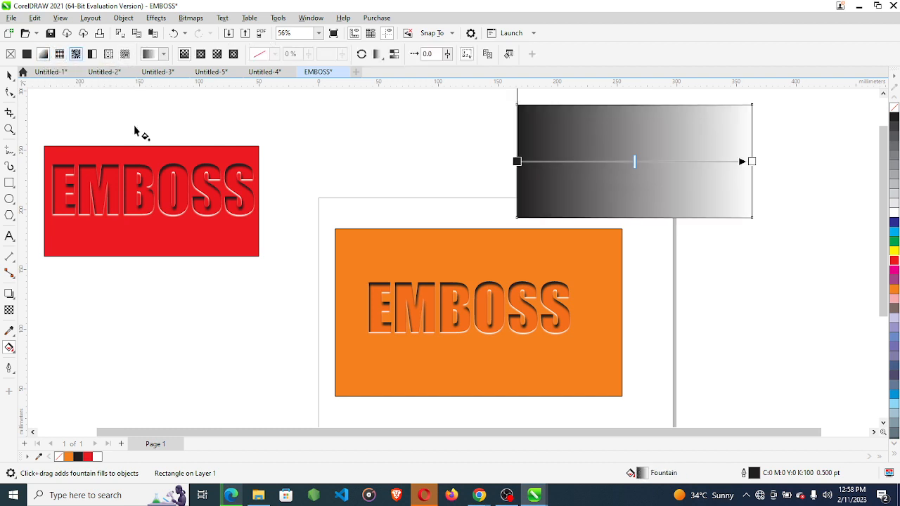
{"action": "left_click", "coordinate": [9, 75]}
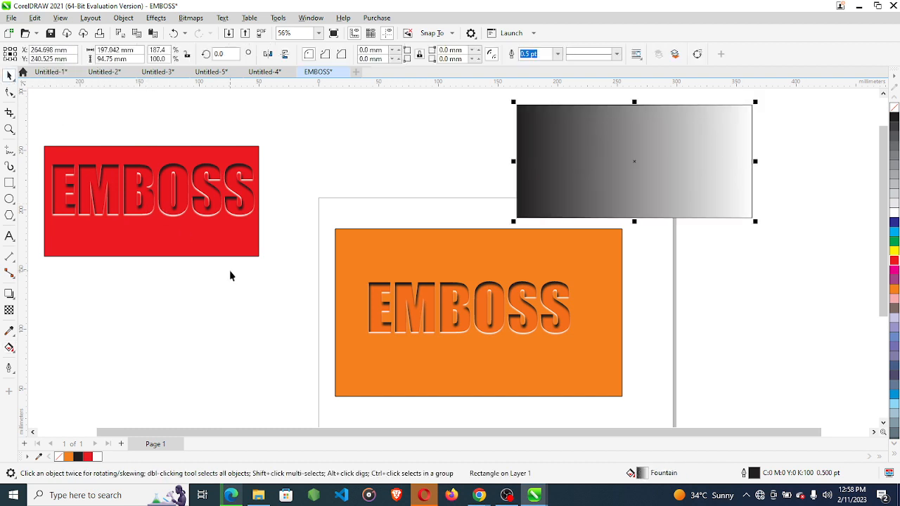
Place a copy of the EMBOSS group from the red rectangle onto the middle of the gradient rectangle
{"action": "left_click", "coordinate": [148, 207]}
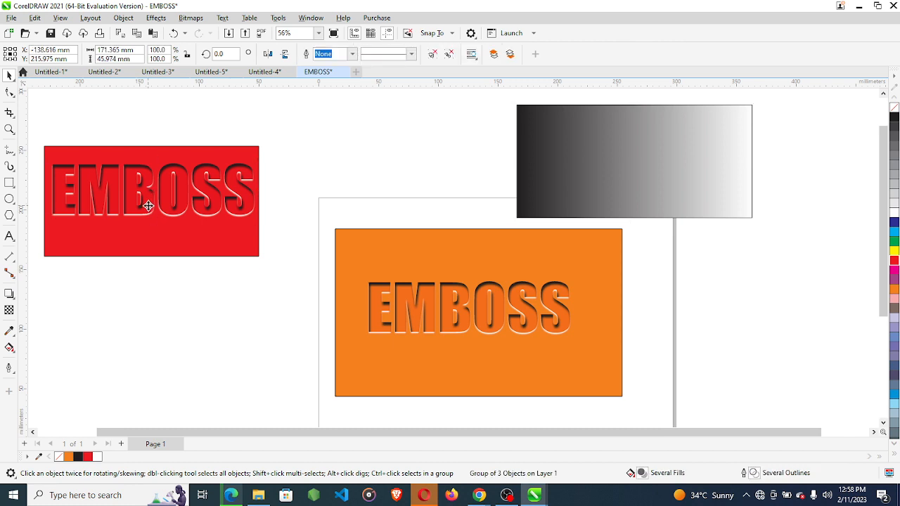
{"action": "left_click_drag", "start_coordinate": [149, 206], "coordinate": [631, 180]}
{"action": "left_click", "coordinate": [798, 288]}
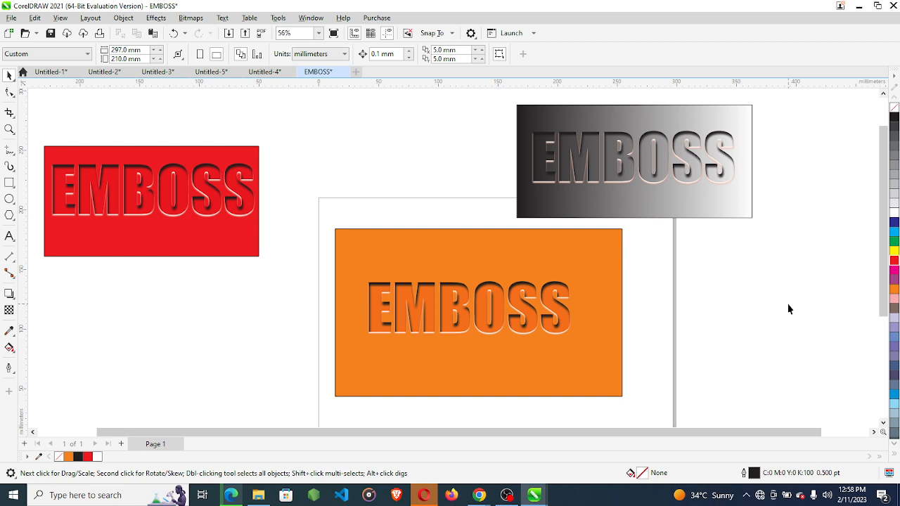
{"action": "left_click", "coordinate": [506, 496]}
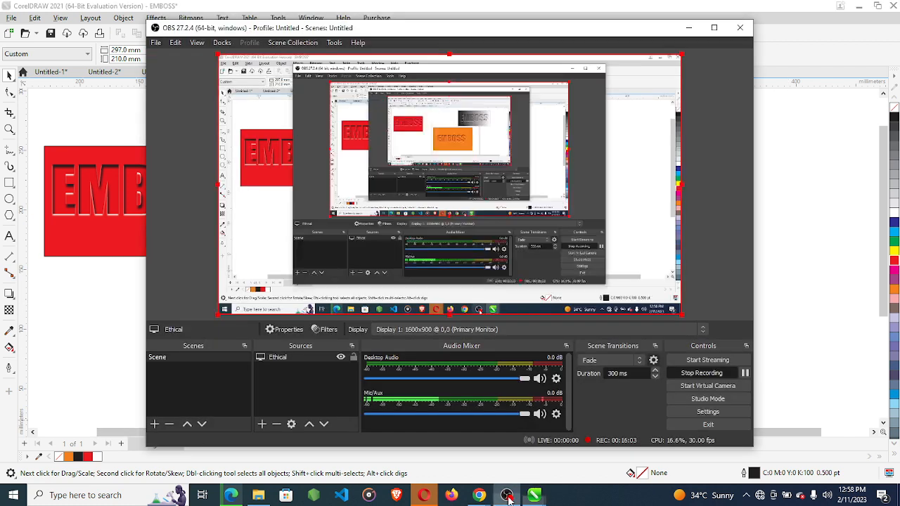